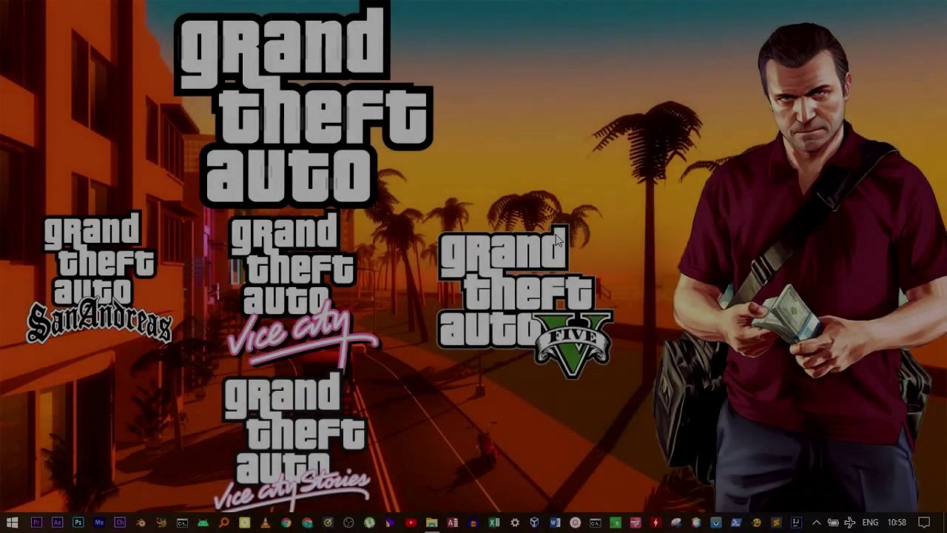
# Launch Microsoft Access from the Start menu search
pyautogui.press('super')
pyautogui.write('ACCES')
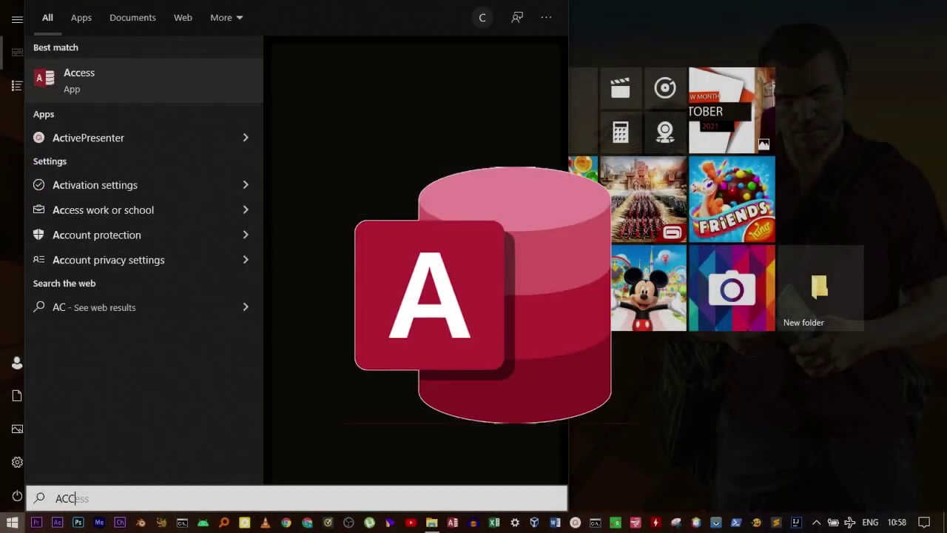
pyautogui.write('S')
pyautogui.press('Return')
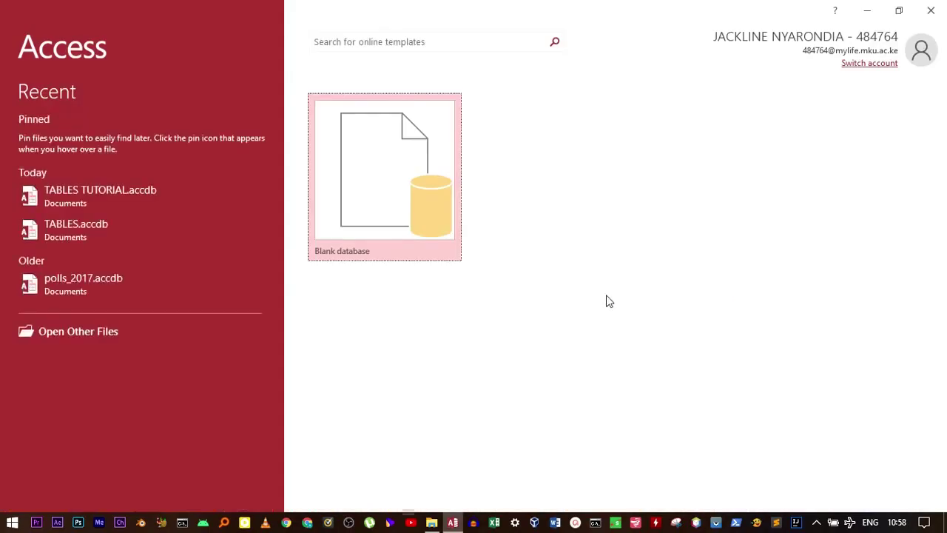
# Create a blank database named FORM TUTORIAL
pyautogui.click(393, 214)
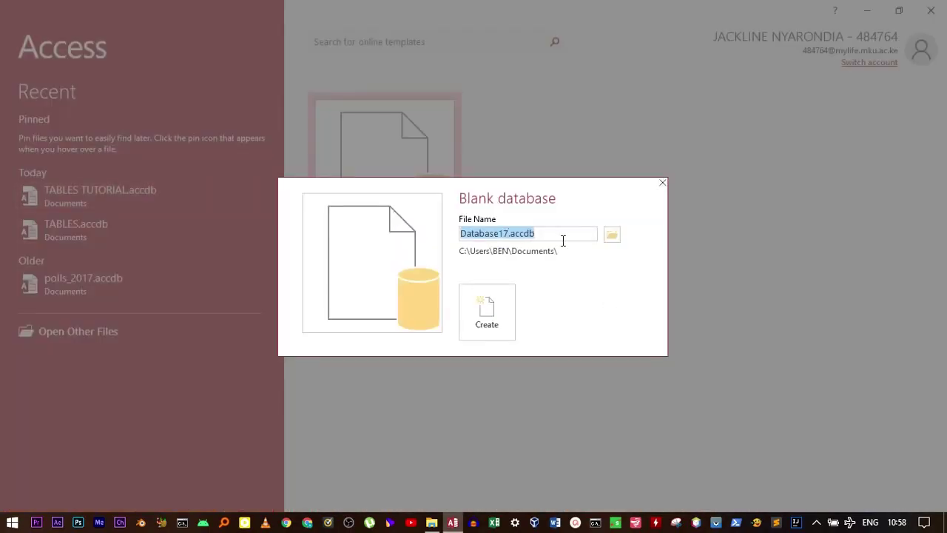
pyautogui.press('BackSpace')
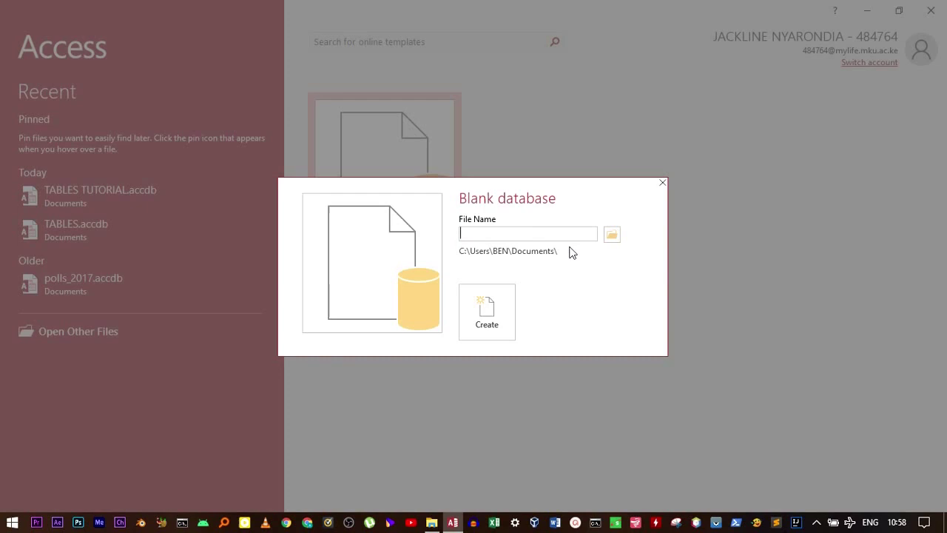
pyautogui.write('FORM TUTORIAL')
pyautogui.click(516, 326)
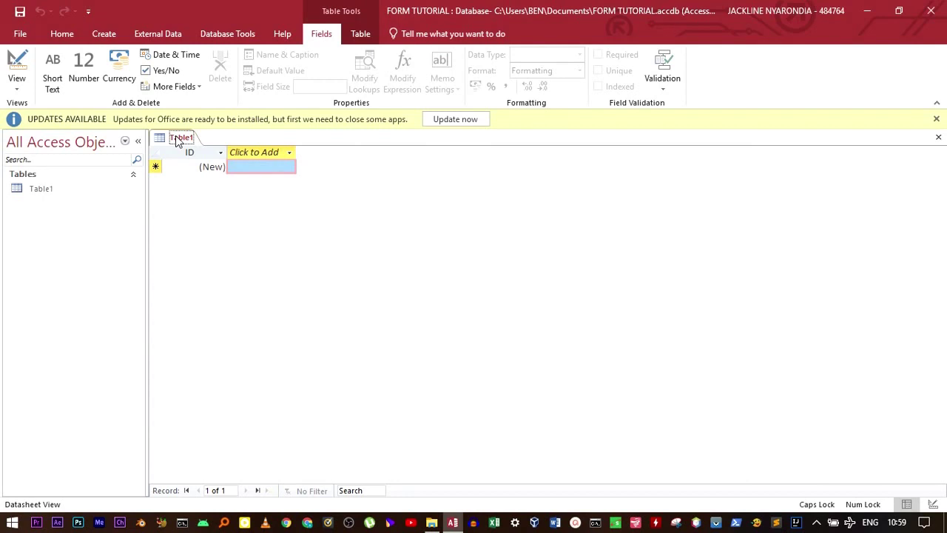
# Switch Table1 to Design View and save it as TUTORIAL
pyautogui.click(17, 65)
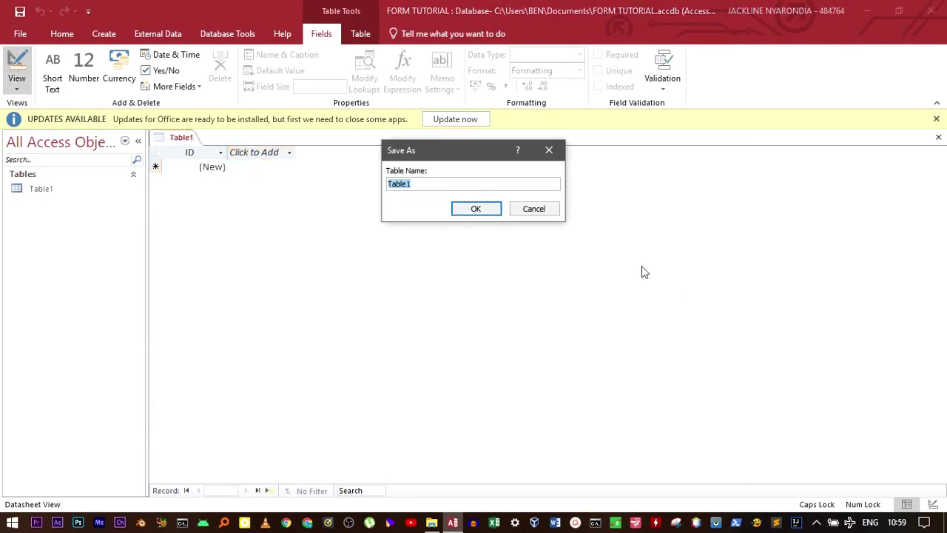
pyautogui.press('BackSpace')
pyautogui.write('TUTORIAL')
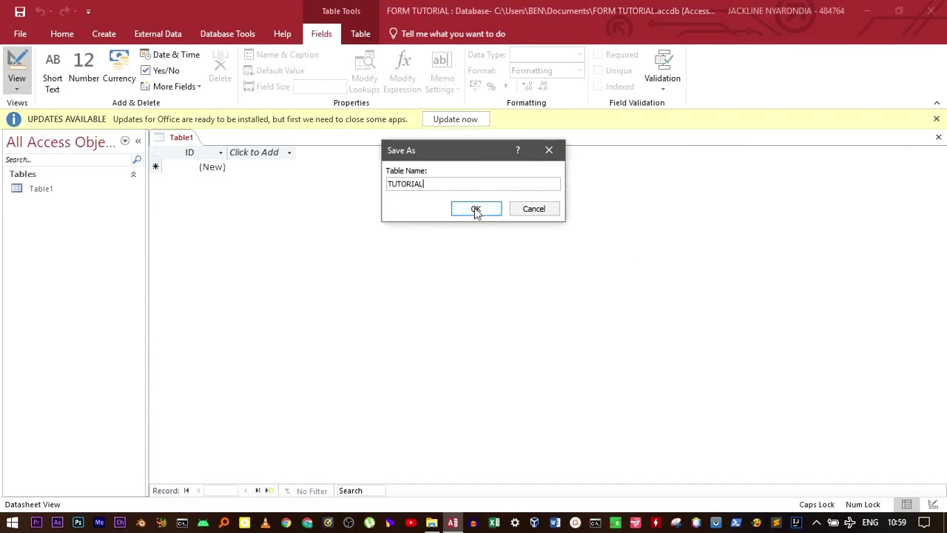
pyautogui.click(476, 210)
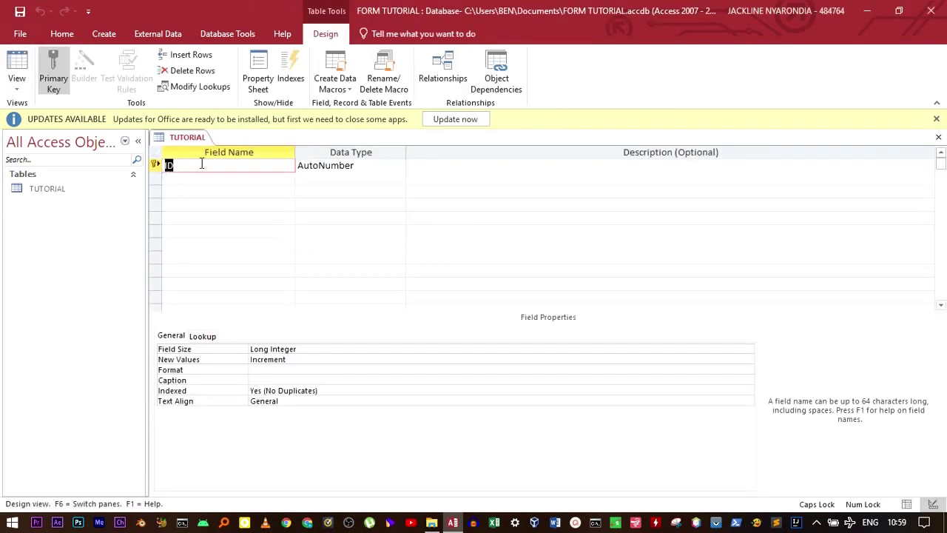
# Rename the ID field to NAME OF STUDENT and make it Short Text
pyautogui.press('Delete')
pyautogui.write('NAME OF STUDE')
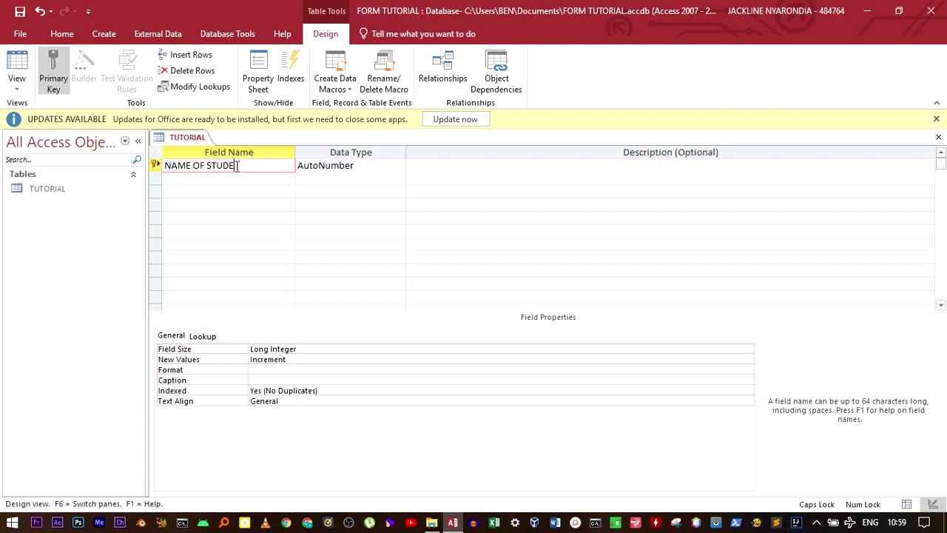
pyautogui.write('NT')
pyautogui.click(397, 167)
pyautogui.click(398, 167)
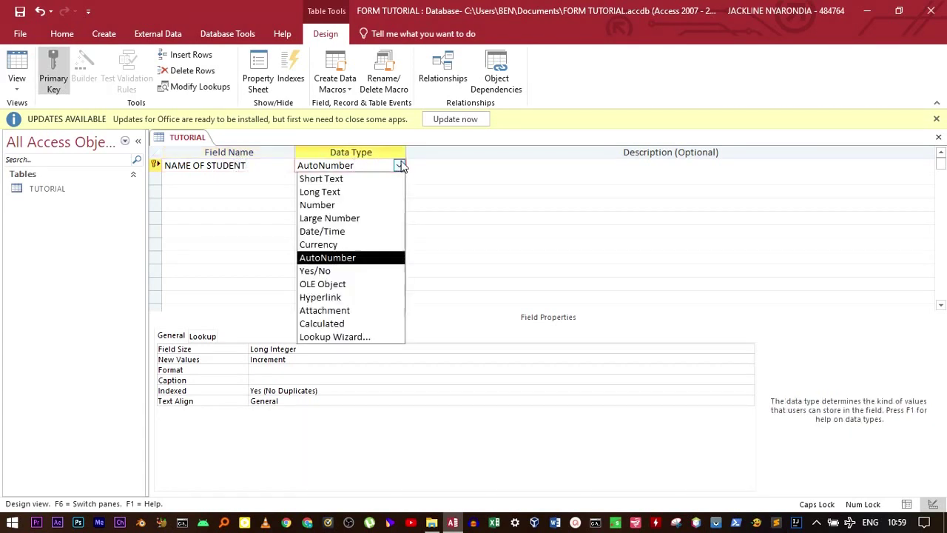
pyautogui.click(323, 180)
# Add a CLASS Short Text field, save the design and switch to Datasheet View
pyautogui.click(239, 178)
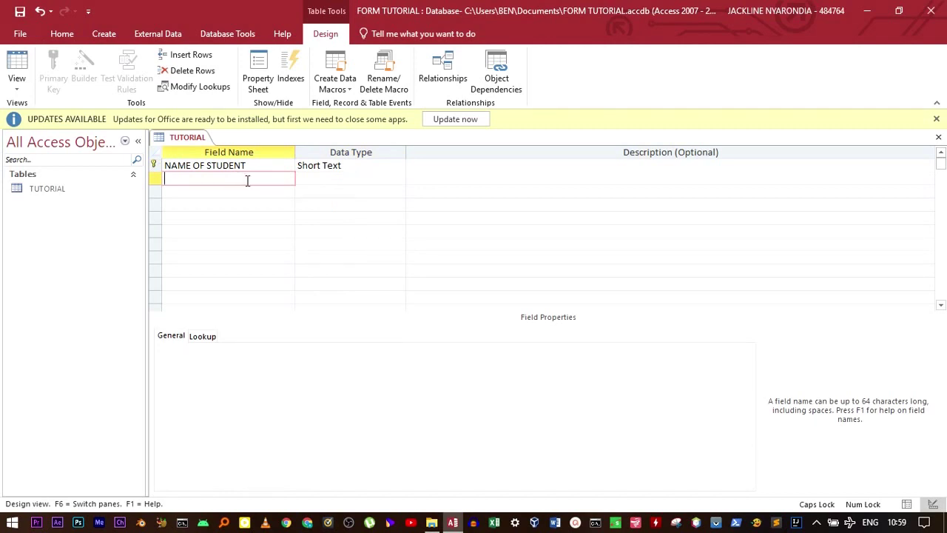
pyautogui.write('CLASS')
pyautogui.click(306, 182)
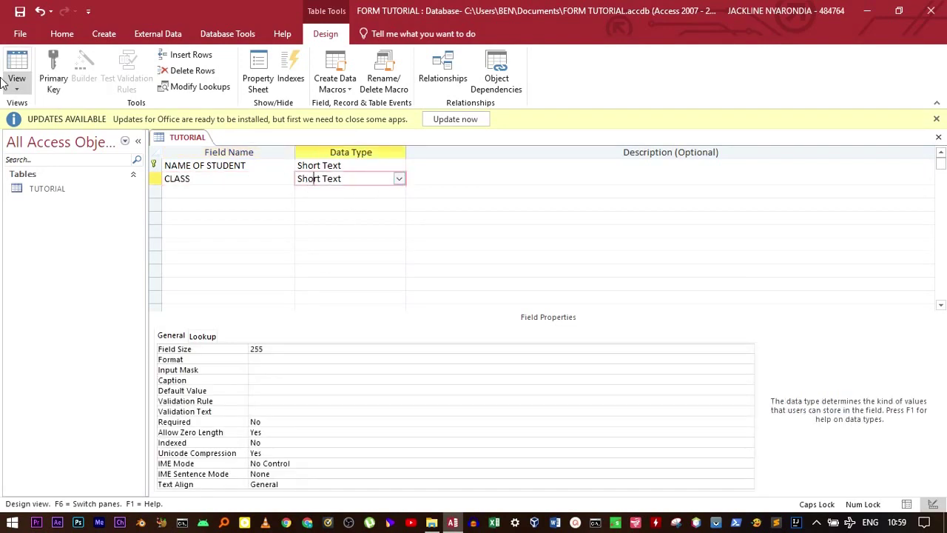
pyautogui.click(20, 13)
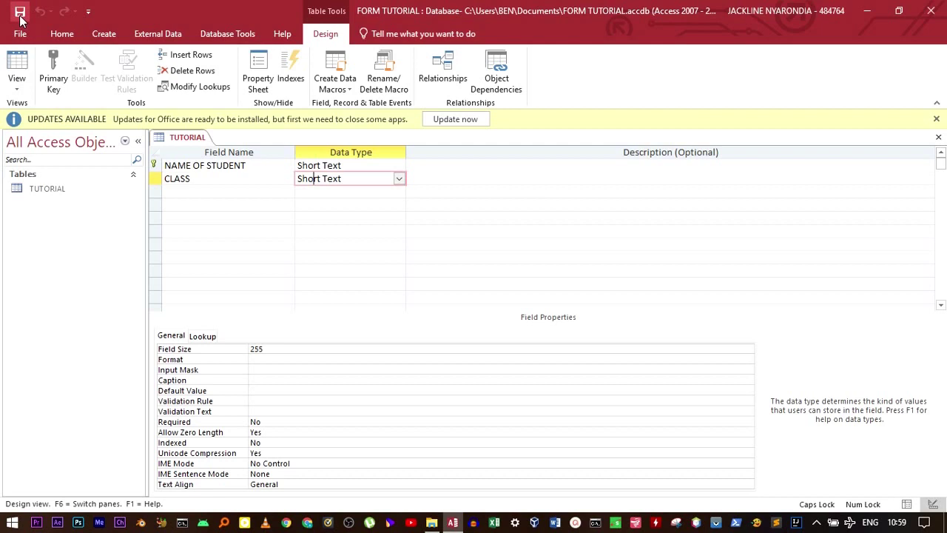
pyautogui.click(16, 62)
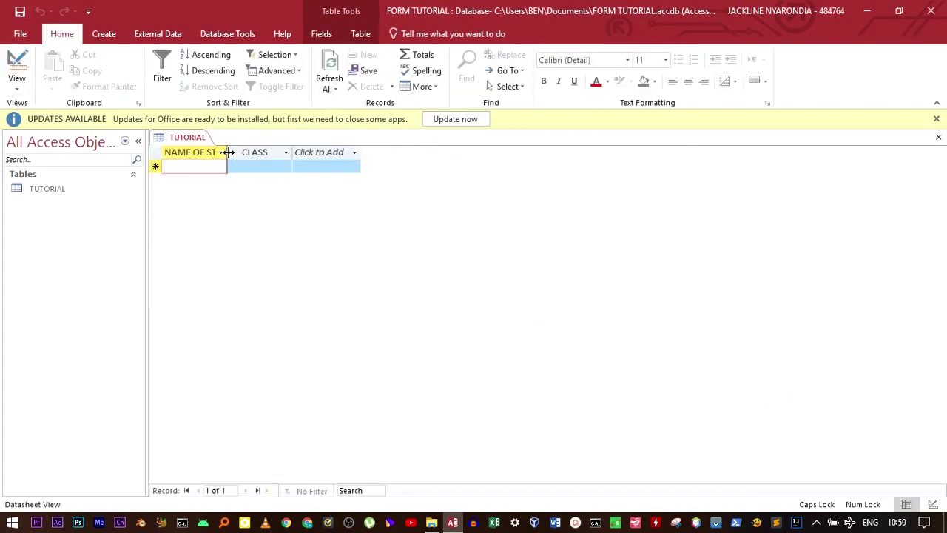
# Widen the NAME OF STUDENT column to show its full heading, with the Create tab showing
pyautogui.moveTo(228, 152); pyautogui.dragTo(258, 152)
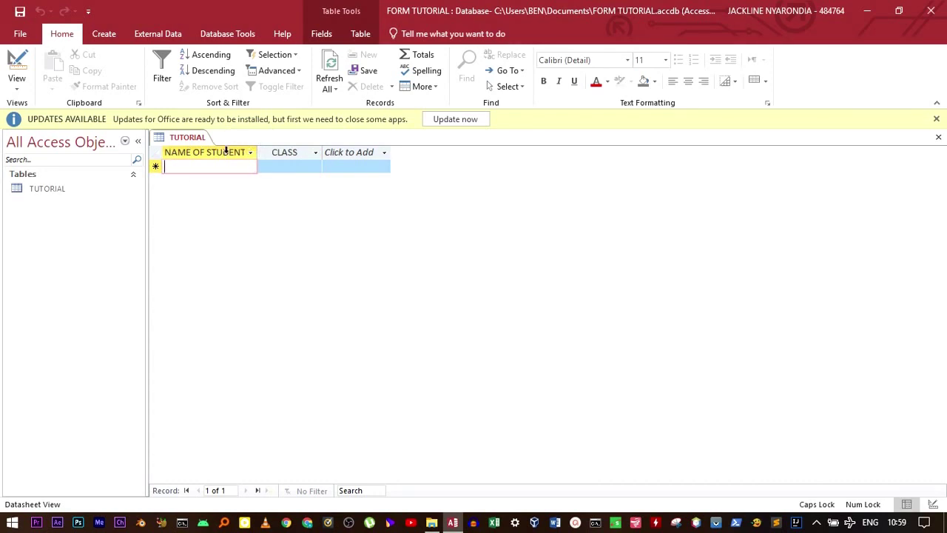
pyautogui.click(108, 39)
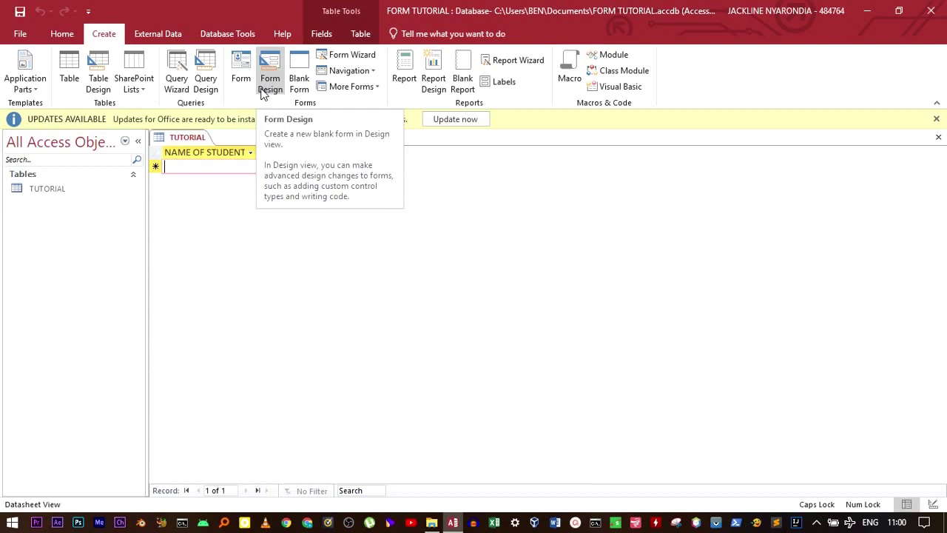
# Launch the Form Wizard from the Create tab, bringing up its security notice
pyautogui.click(297, 81)
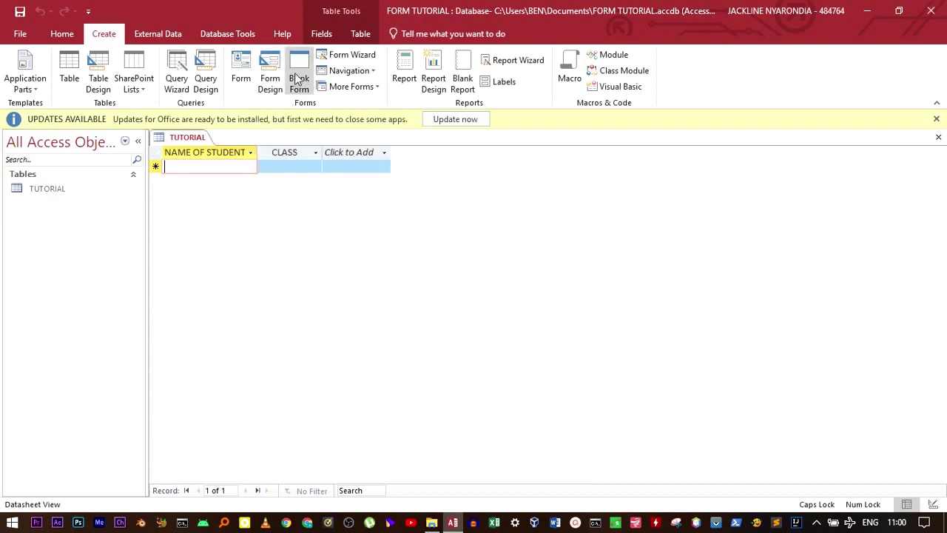
pyautogui.click(353, 59)
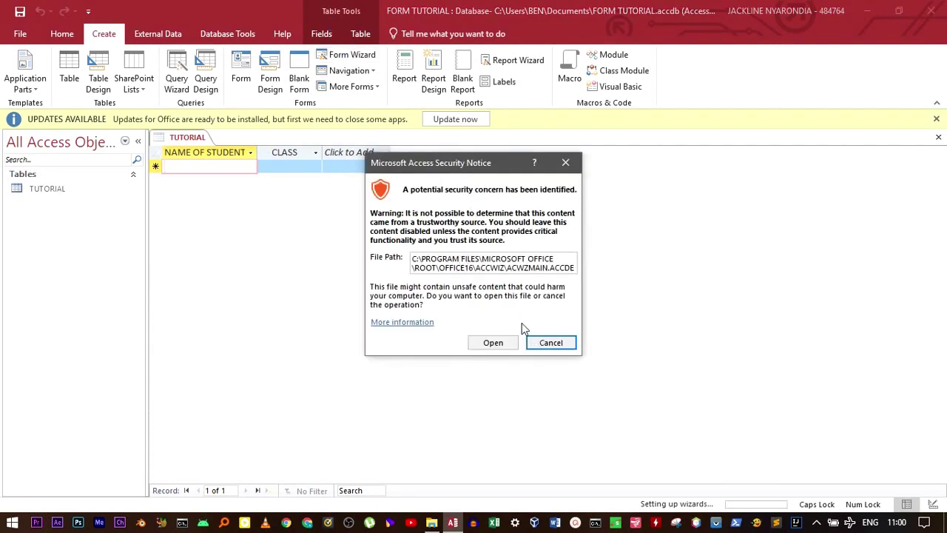
# Allow the wizard to open, add all TUTORIAL fields and keep the Columnar layout
pyautogui.click(497, 343)
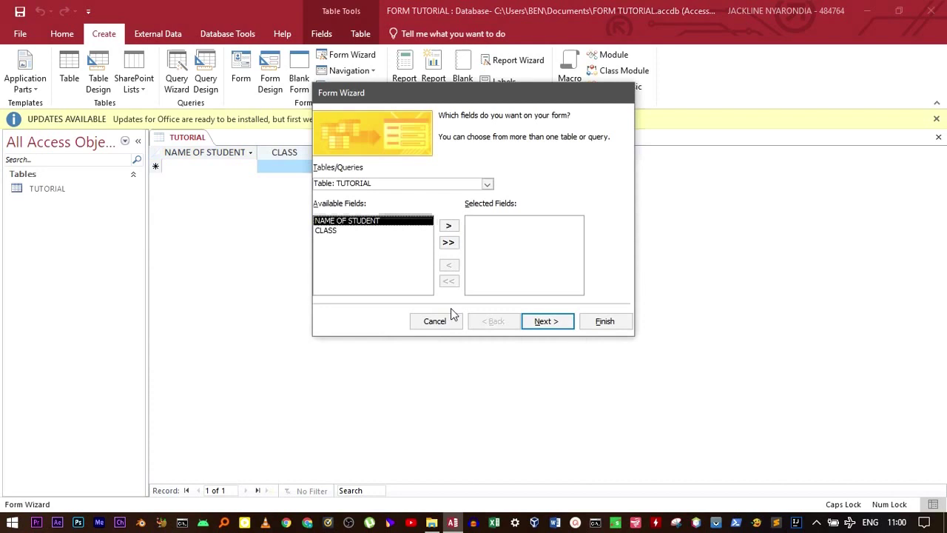
pyautogui.moveTo(466, 101); pyautogui.dragTo(435, 123)
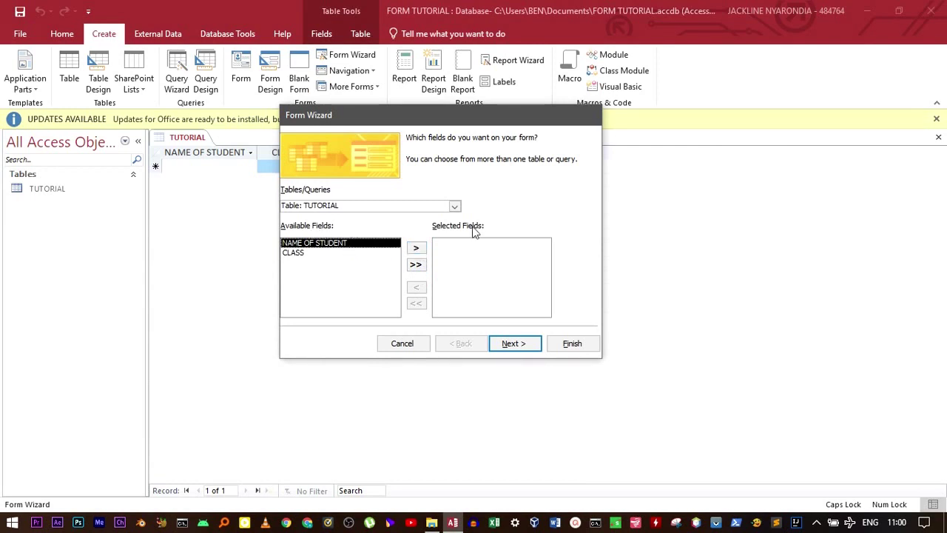
pyautogui.click(416, 249)
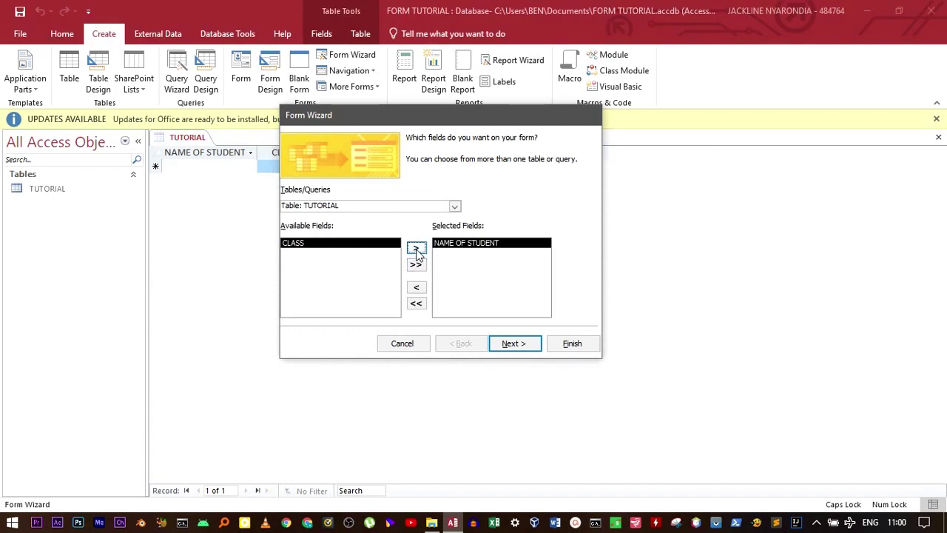
pyautogui.click(416, 287)
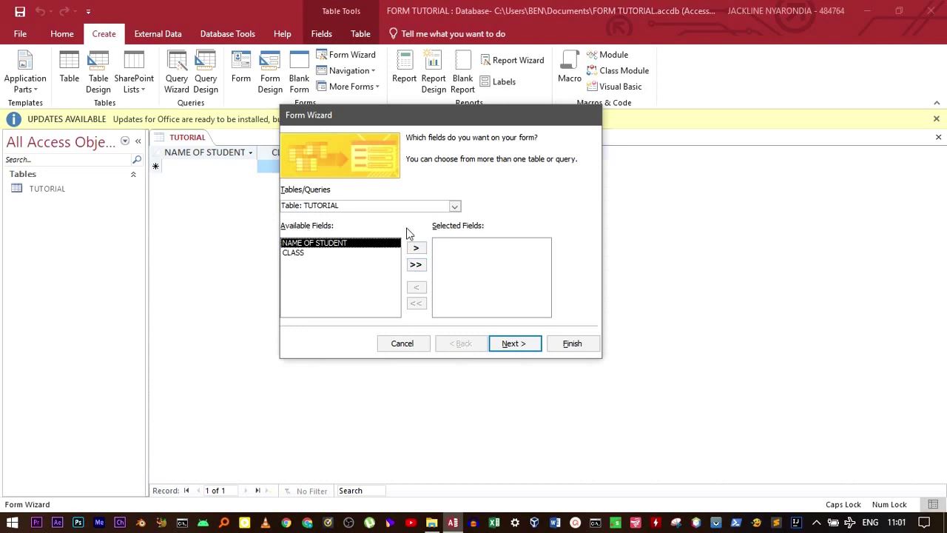
pyautogui.click(416, 265)
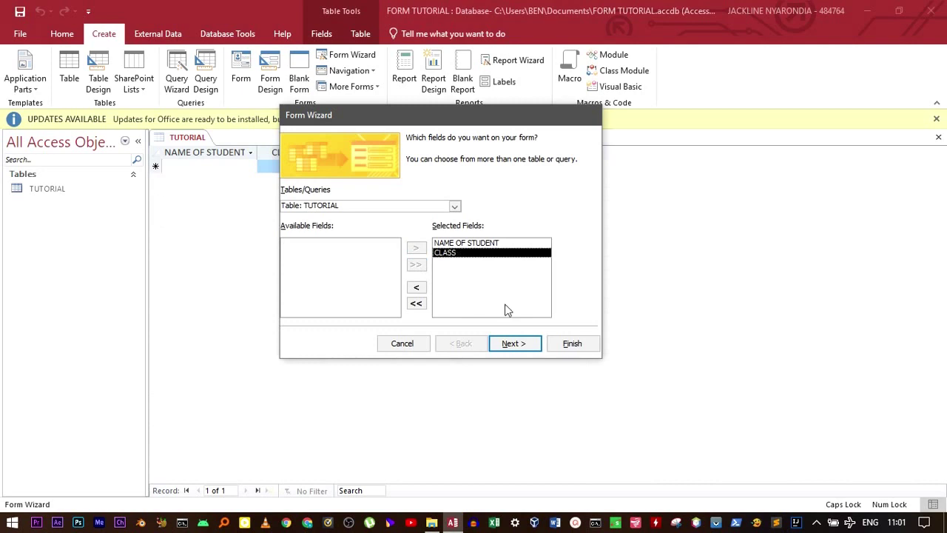
pyautogui.click(513, 344)
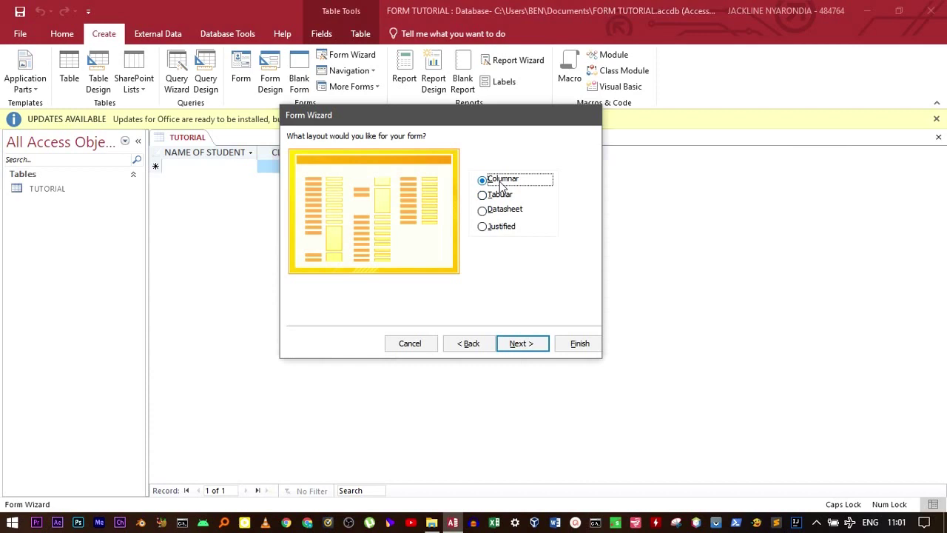
pyautogui.click(531, 344)
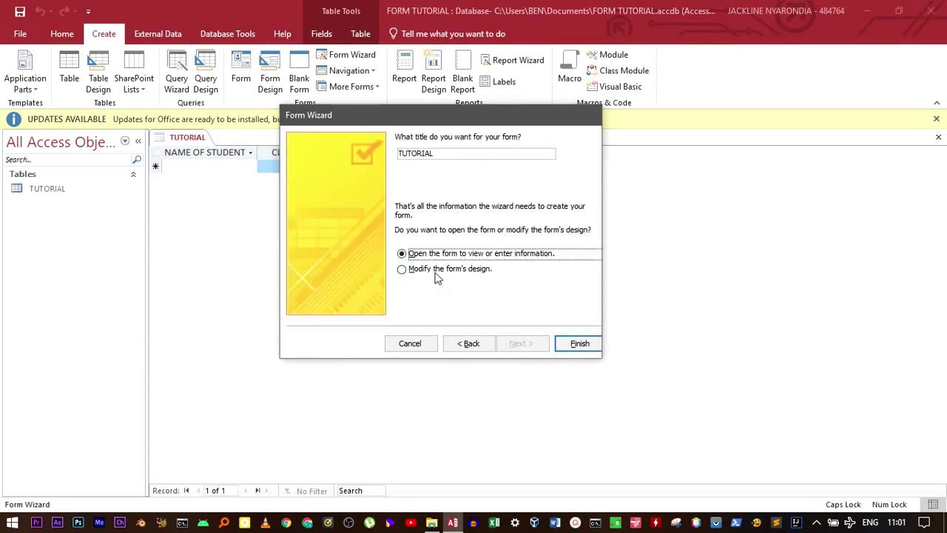
# Title the form TUTORIAL FORM and finish the wizard
pyautogui.click(435, 153)
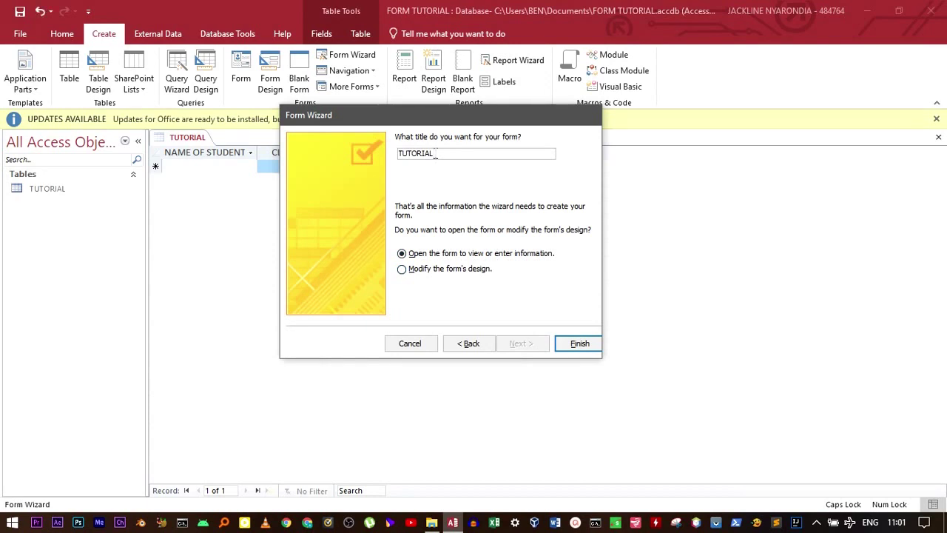
pyautogui.write('FORM')
pyautogui.click(584, 342)
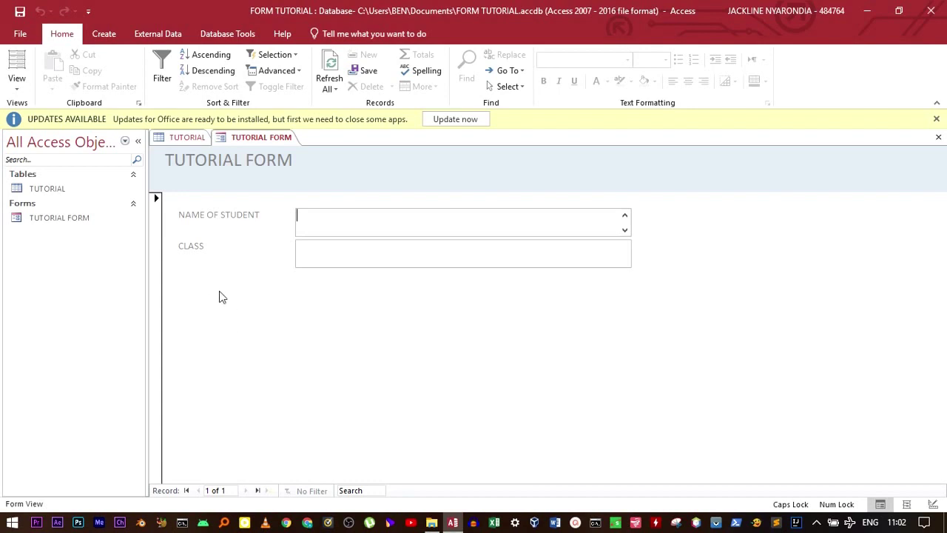
# In Design View, widen TUTORIAL FORM to about 24.5 cm and deepen the Detail section
pyautogui.click(15, 91)
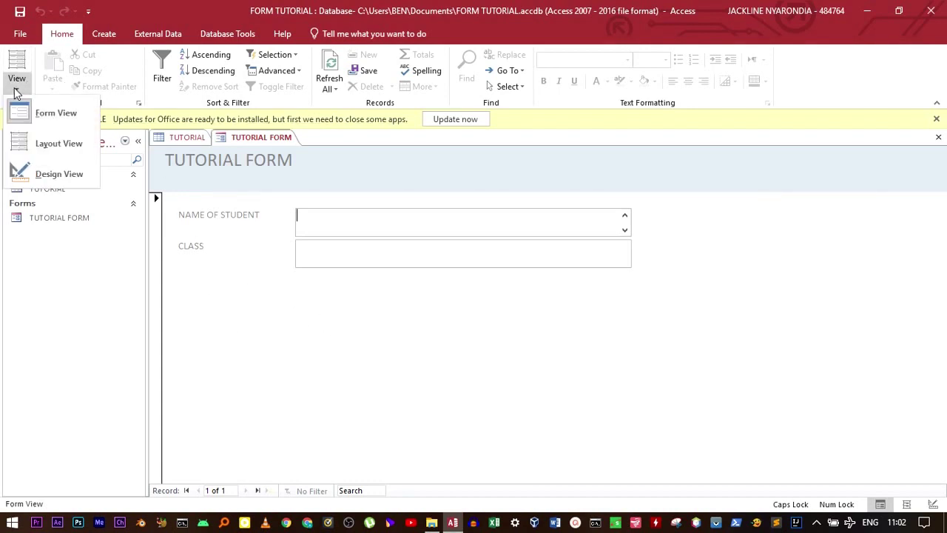
pyautogui.click(46, 167)
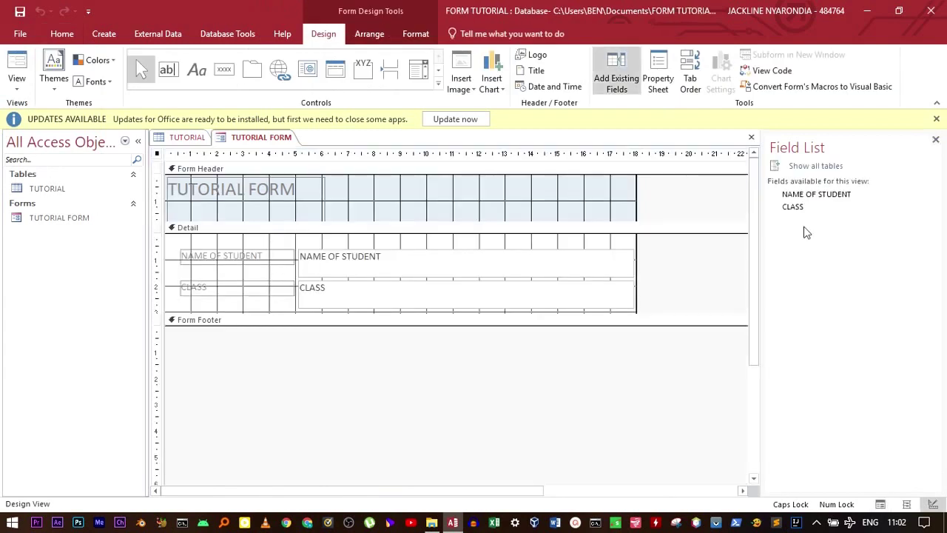
pyautogui.click(935, 139)
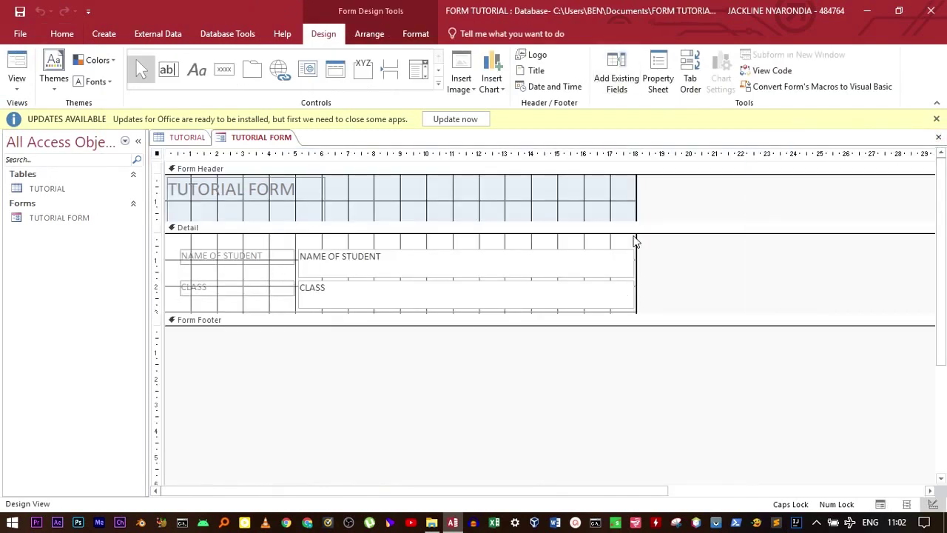
pyautogui.moveTo(635, 204); pyautogui.dragTo(807, 194)
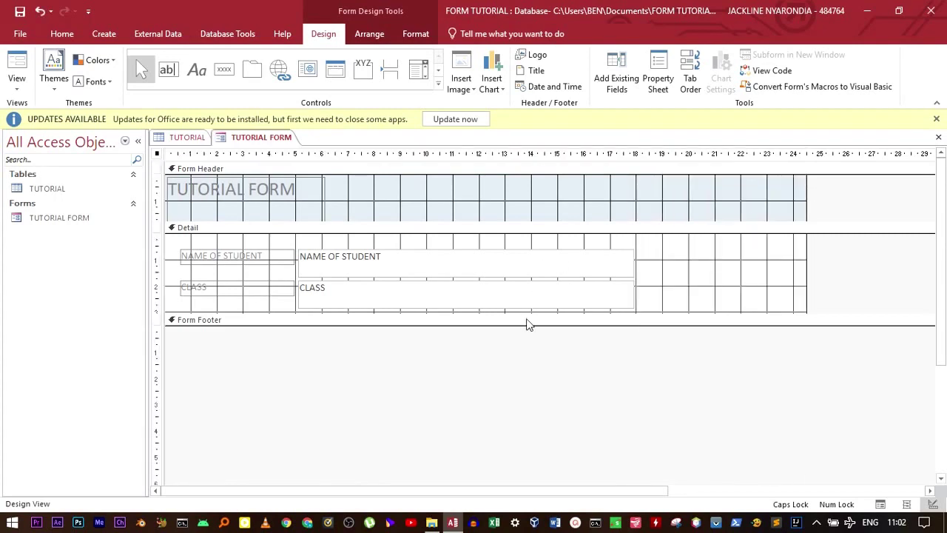
pyautogui.moveTo(532, 313); pyautogui.dragTo(556, 456)
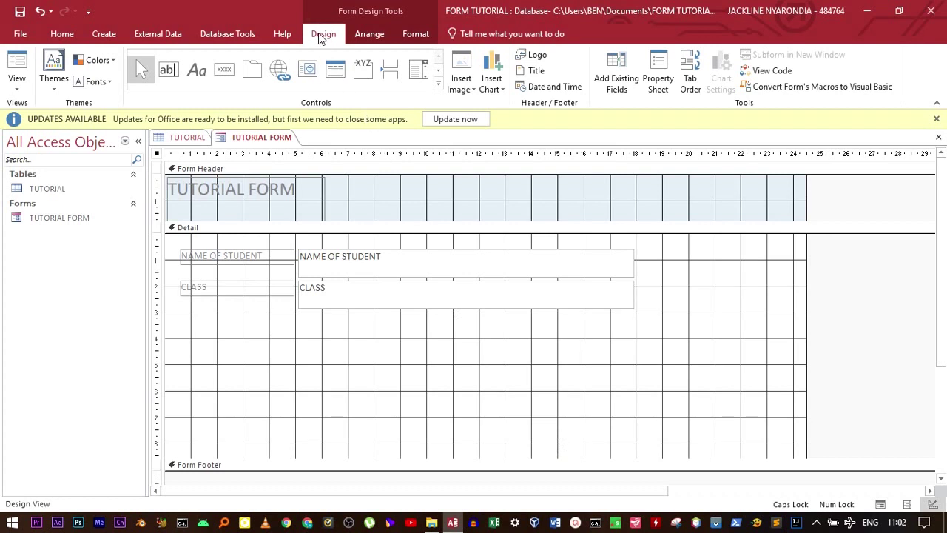
# Draw a text-labelled Add New Record button below the student fields
pyautogui.click(225, 72)
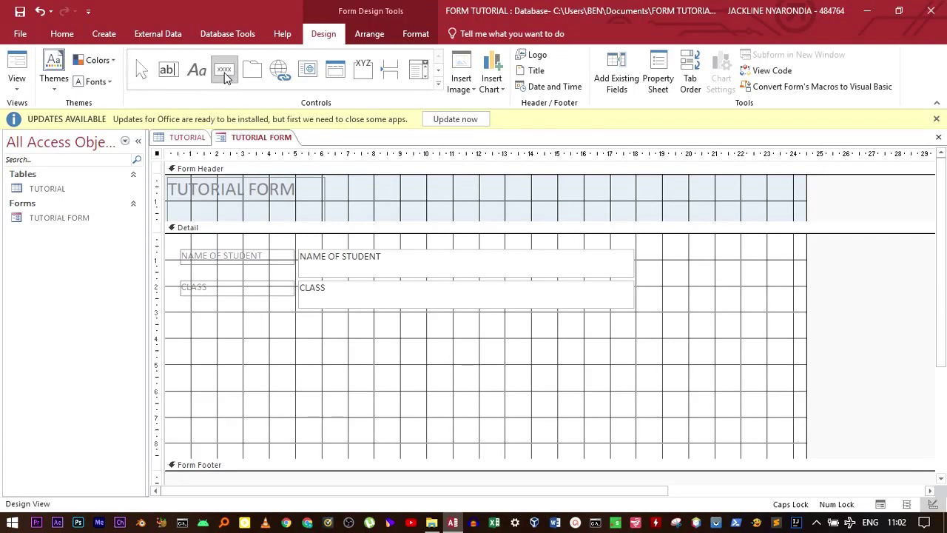
pyautogui.moveTo(253, 370); pyautogui.dragTo(299, 388)
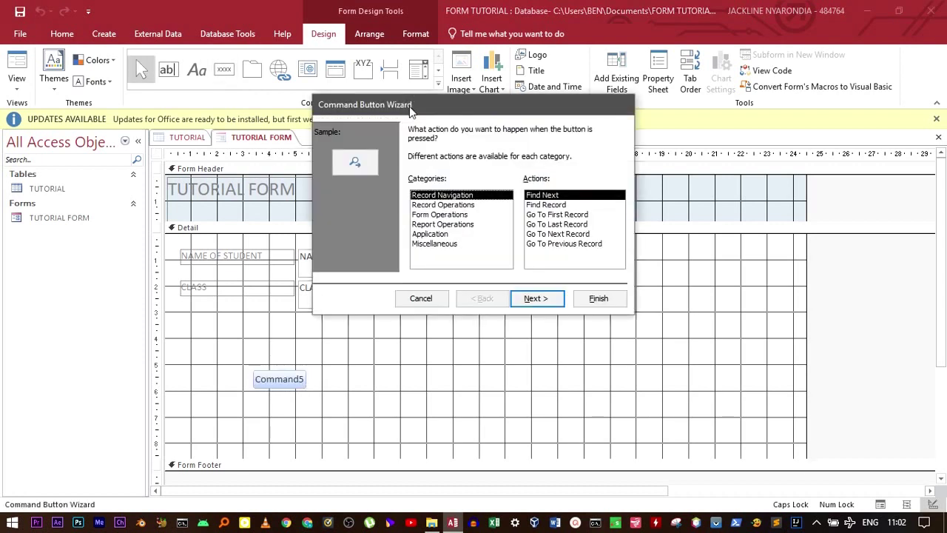
pyautogui.moveTo(411, 110); pyautogui.dragTo(274, 103)
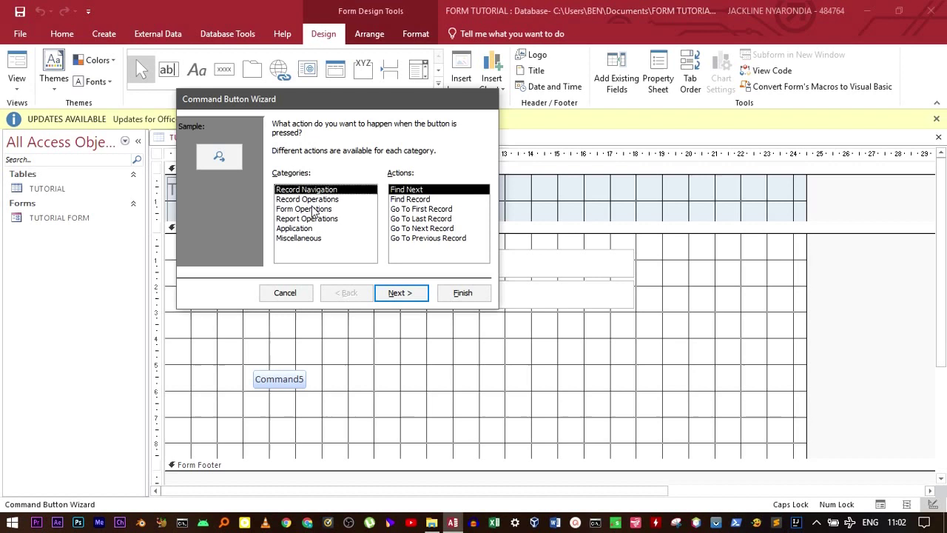
pyautogui.click(314, 200)
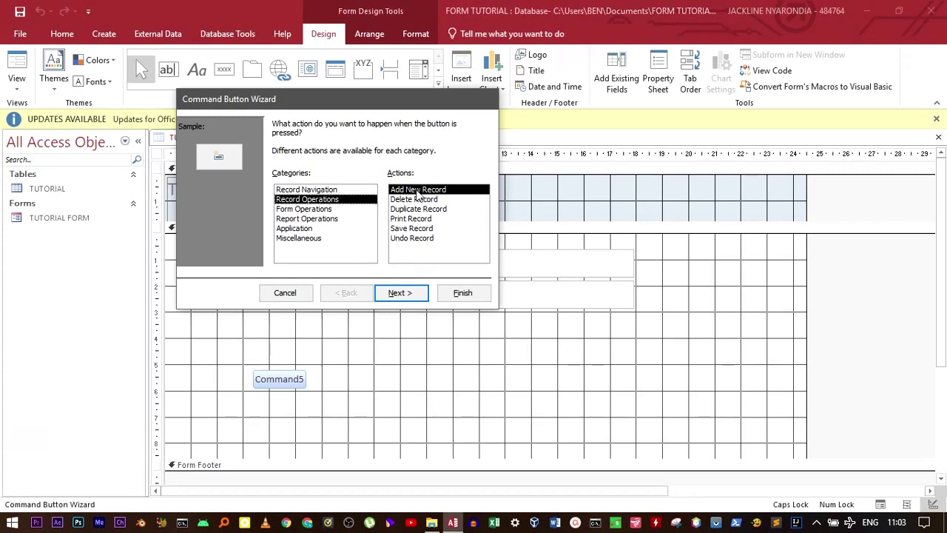
pyautogui.click(417, 192)
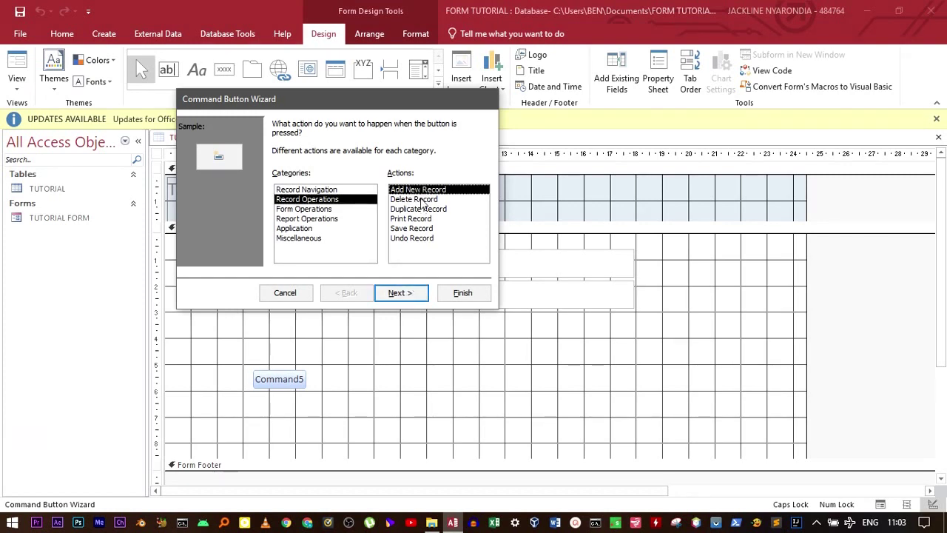
pyautogui.click(404, 293)
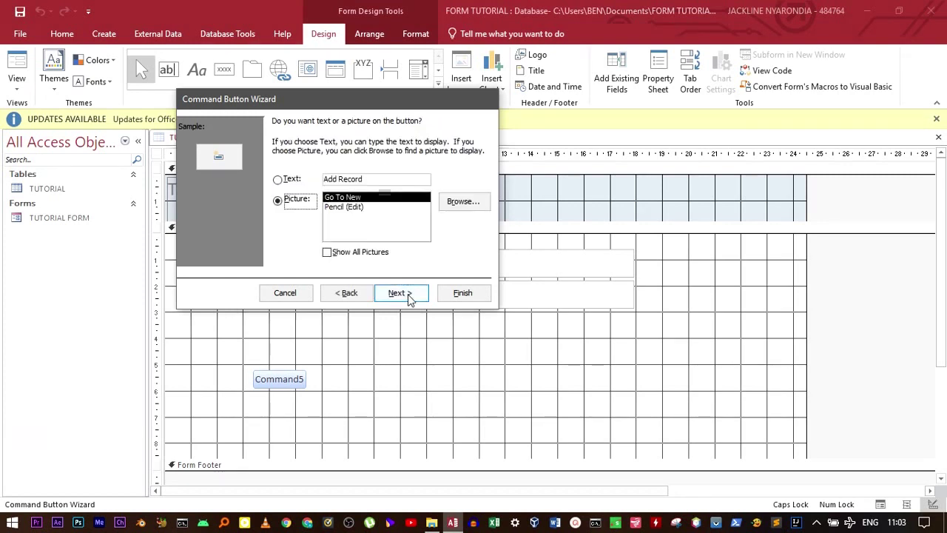
pyautogui.click(292, 180)
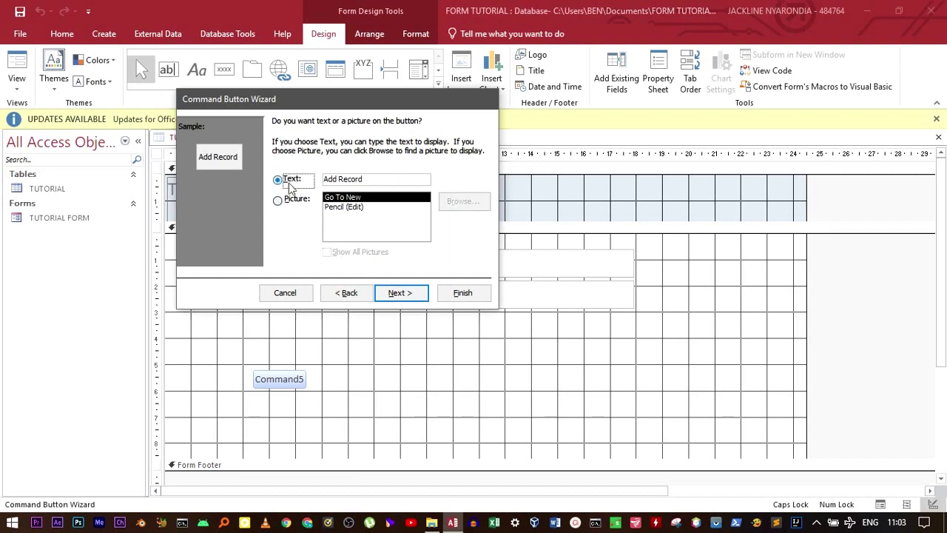
pyautogui.click(366, 181)
pyautogui.click(401, 293)
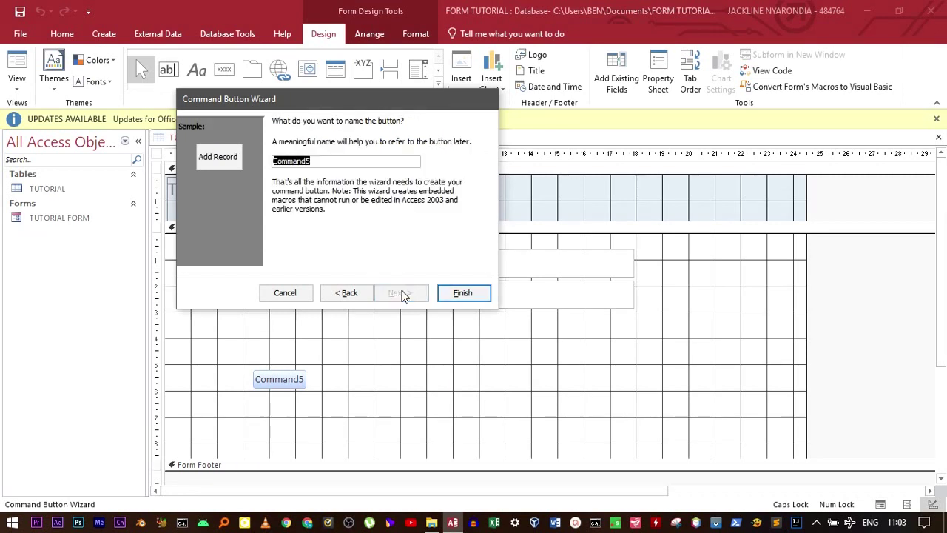
pyautogui.click(472, 295)
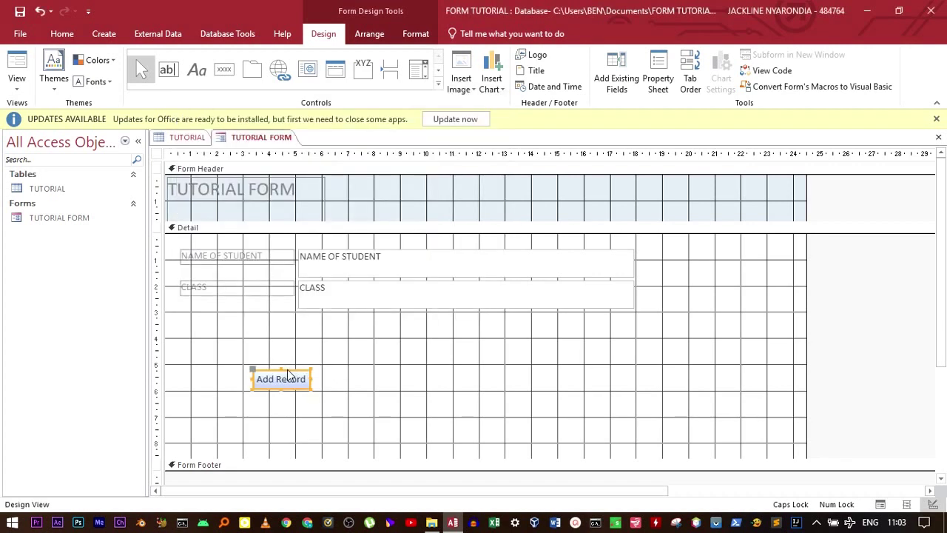
pyautogui.moveTo(290, 370); pyautogui.dragTo(300, 369)
# Add a text-labelled Delete Record button beside Add Record, aligned level with it
pyautogui.click(223, 71)
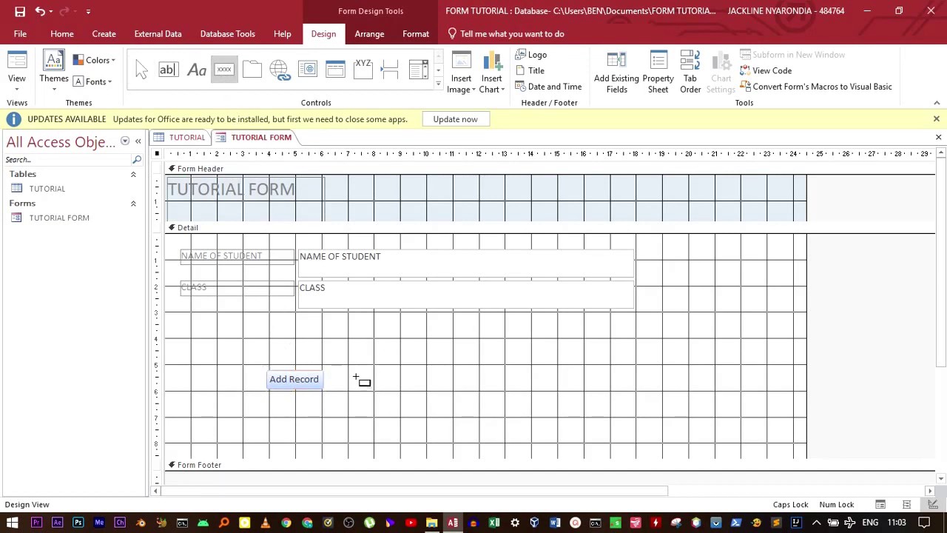
pyautogui.moveTo(358, 376); pyautogui.dragTo(412, 392)
pyautogui.click(446, 206)
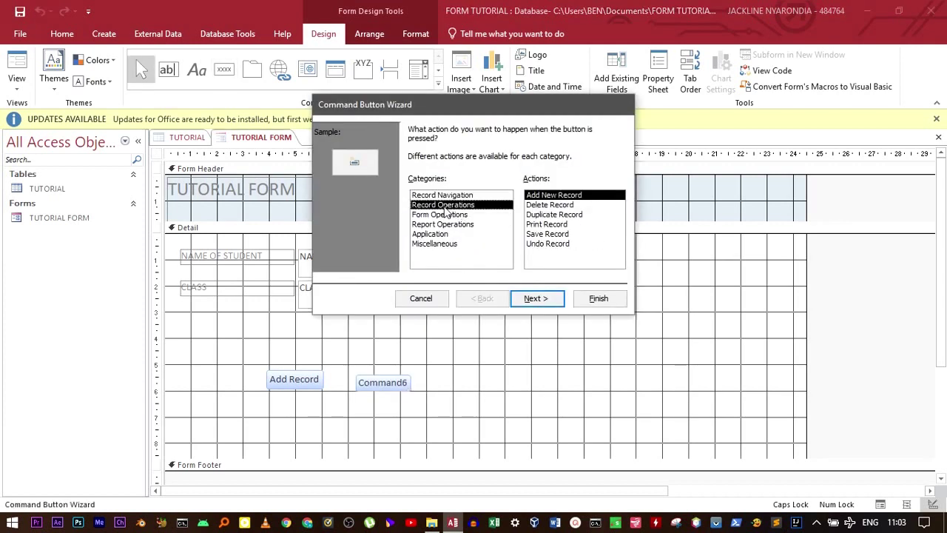
pyautogui.click(530, 207)
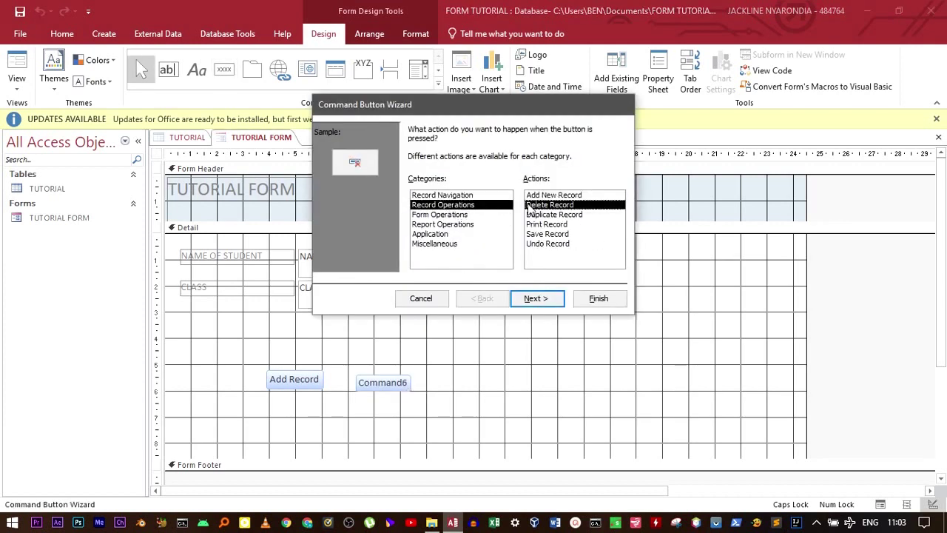
pyautogui.click(532, 299)
pyautogui.click(429, 186)
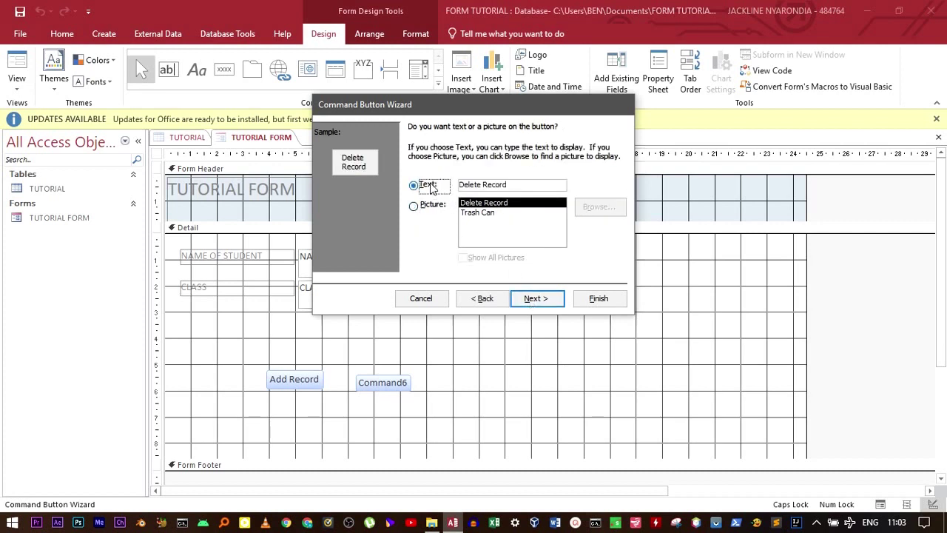
pyautogui.click(530, 298)
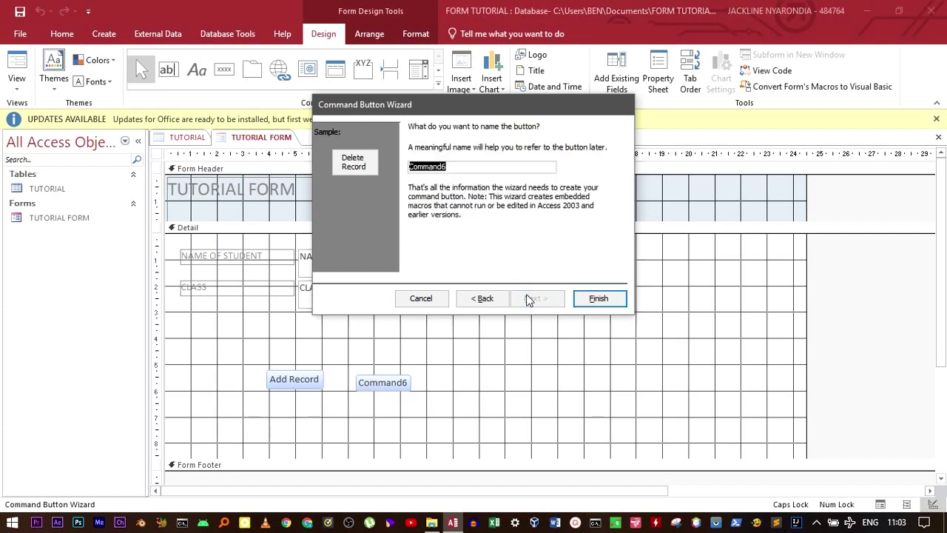
pyautogui.click(597, 298)
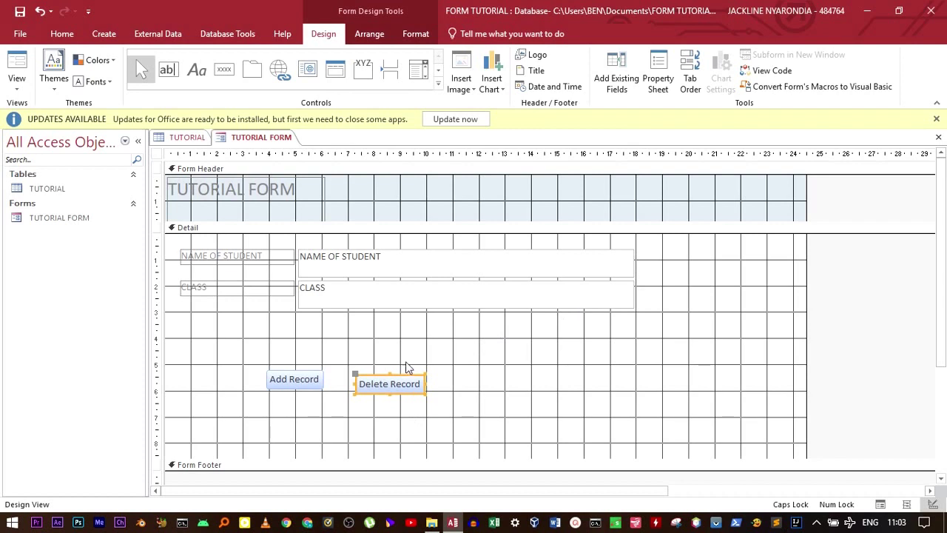
pyautogui.click(398, 374)
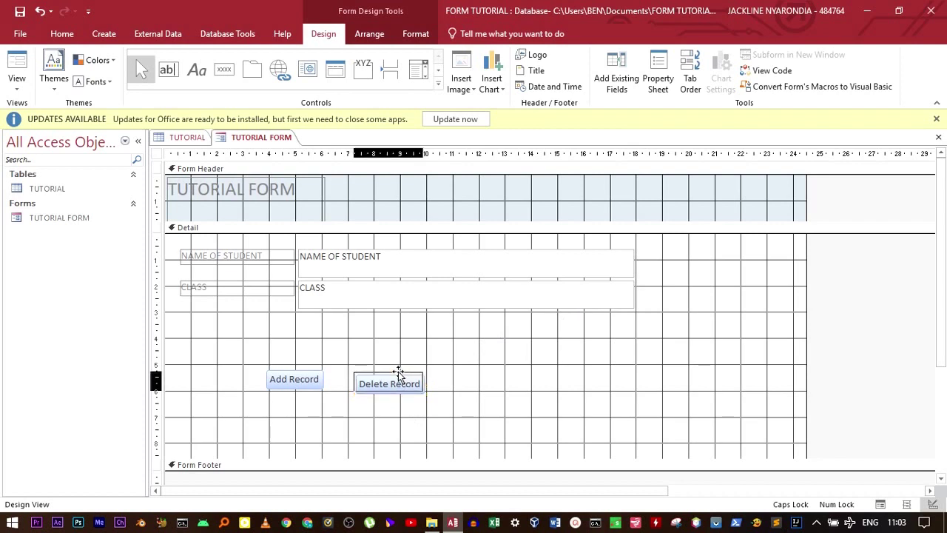
pyautogui.moveTo(399, 373); pyautogui.dragTo(396, 369)
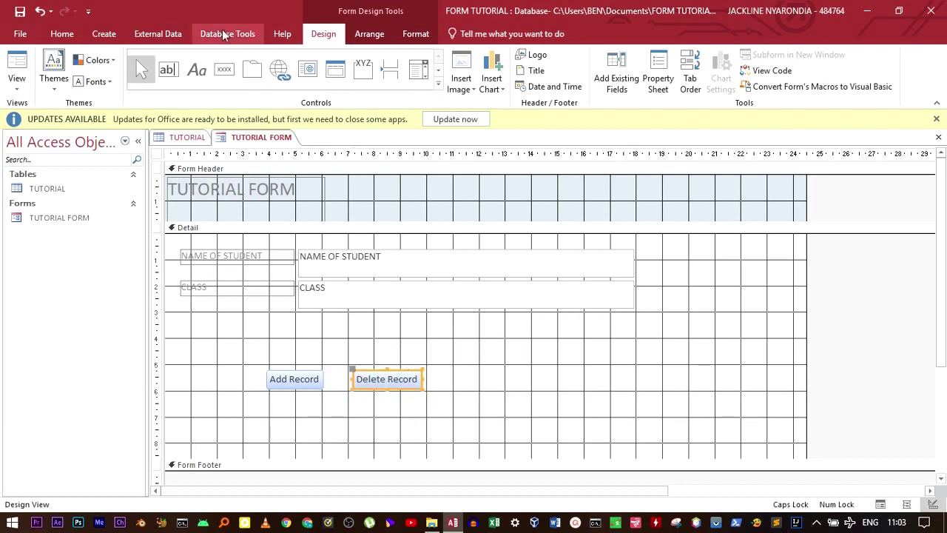
pyautogui.click(215, 79)
# Add a text-labelled Print Record button right of Delete Record, level with the others
pyautogui.moveTo(456, 377); pyautogui.dragTo(507, 395)
pyautogui.click(440, 205)
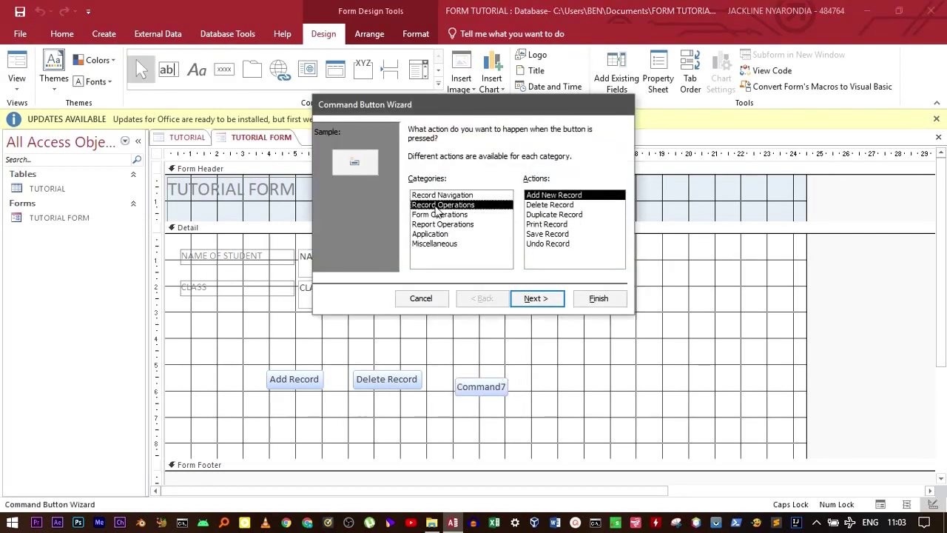
pyautogui.click(555, 215)
pyautogui.click(546, 224)
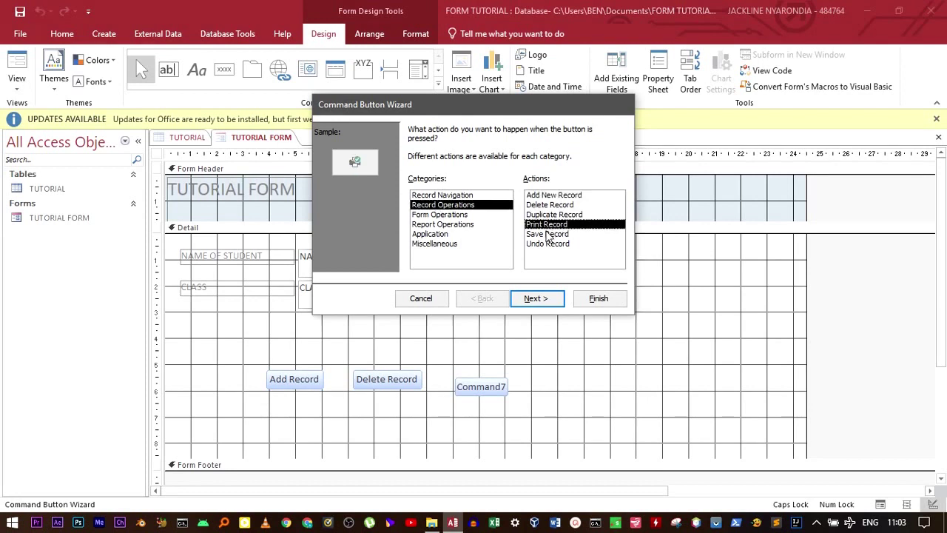
pyautogui.click(535, 307)
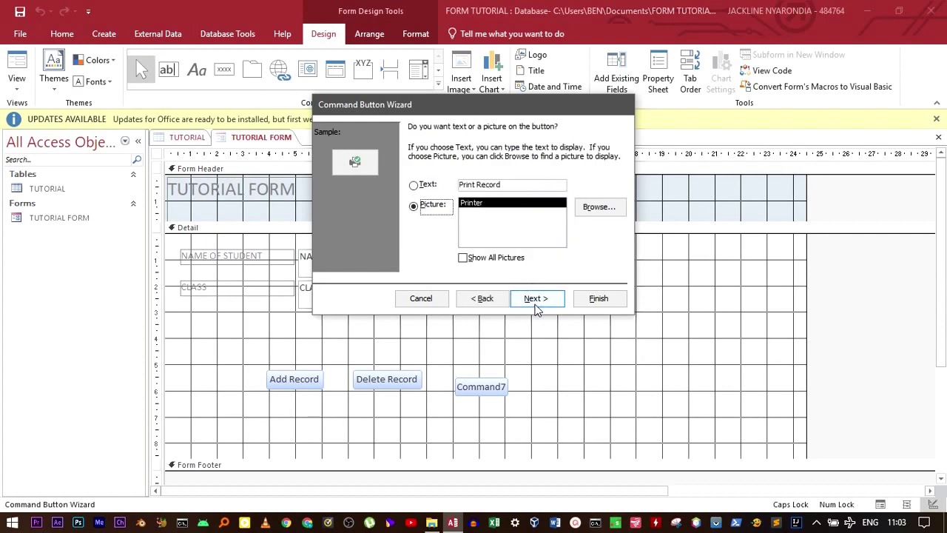
pyautogui.click(413, 185)
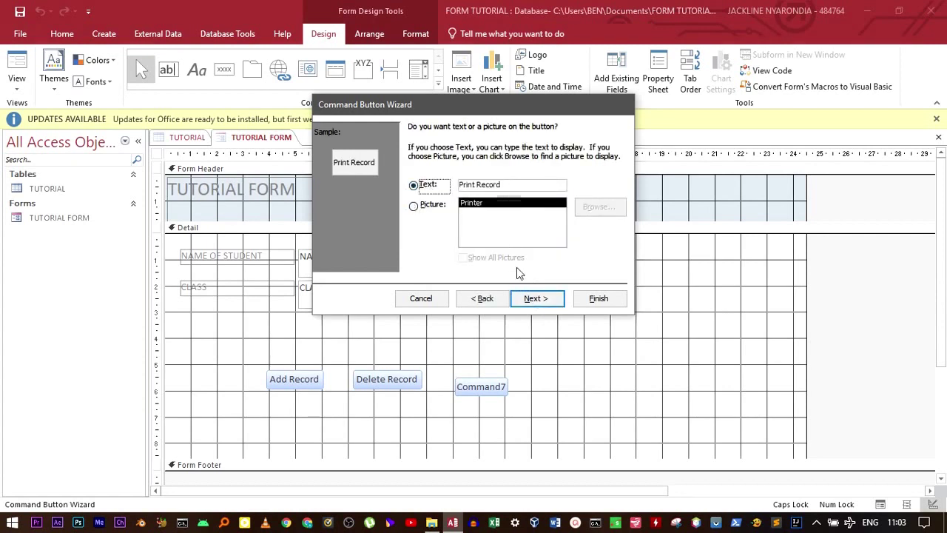
pyautogui.click(536, 299)
pyautogui.click(598, 298)
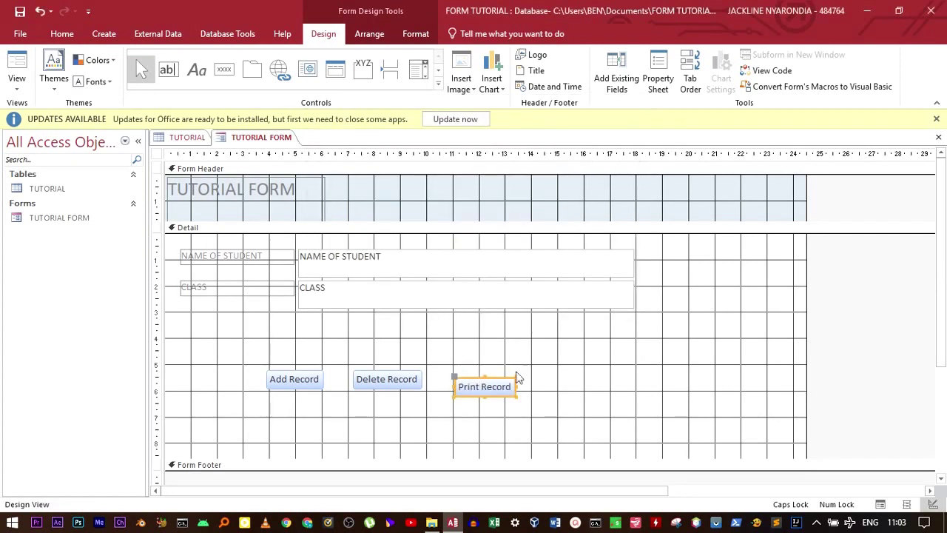
pyautogui.moveTo(507, 376); pyautogui.dragTo(507, 373)
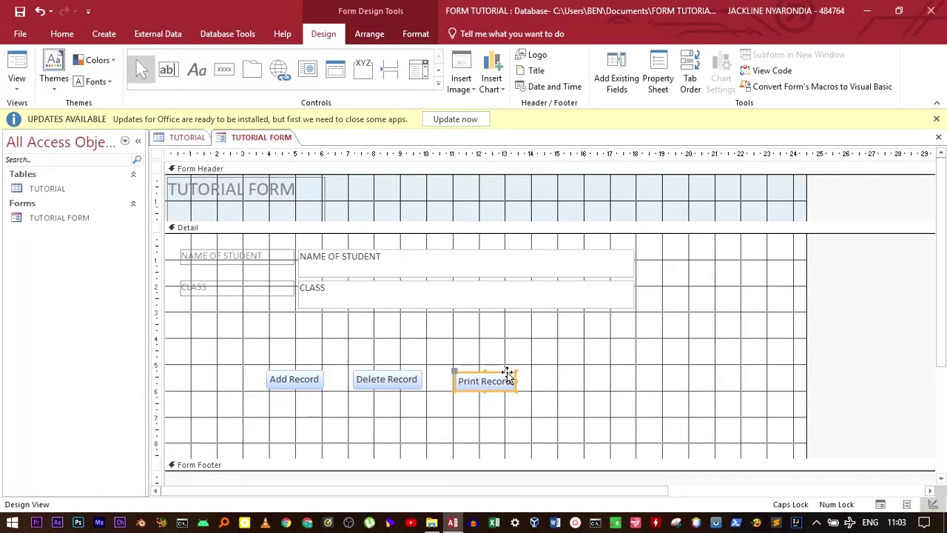
# Draw a fourth command button that runs the Save Record action, labelled 'Save Record'
pyautogui.click(224, 72)
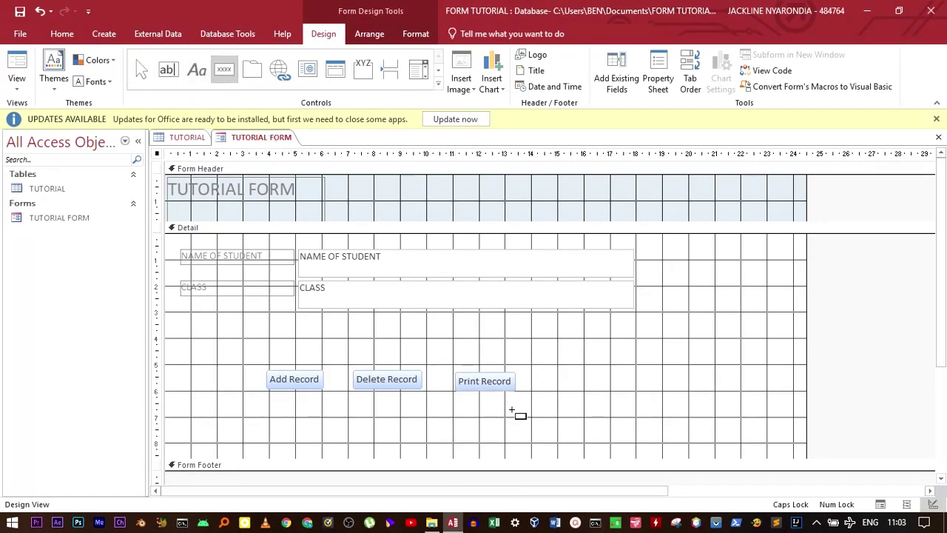
pyautogui.moveTo(549, 371); pyautogui.dragTo(611, 395)
pyautogui.click(449, 215)
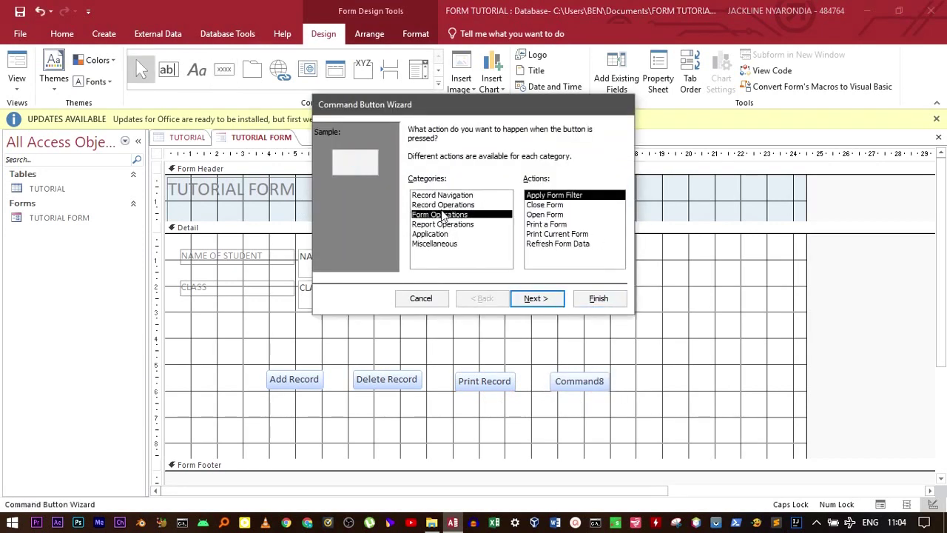
pyautogui.click(442, 205)
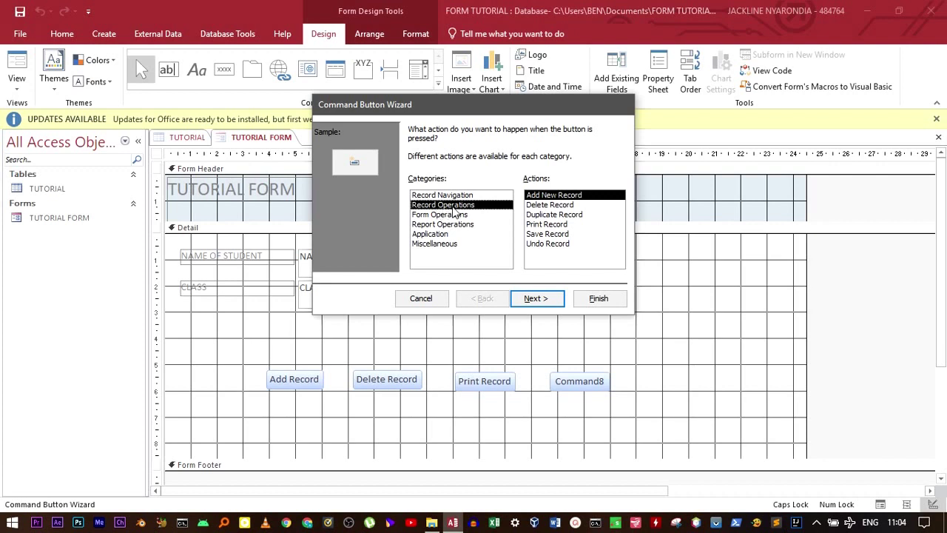
pyautogui.click(548, 234)
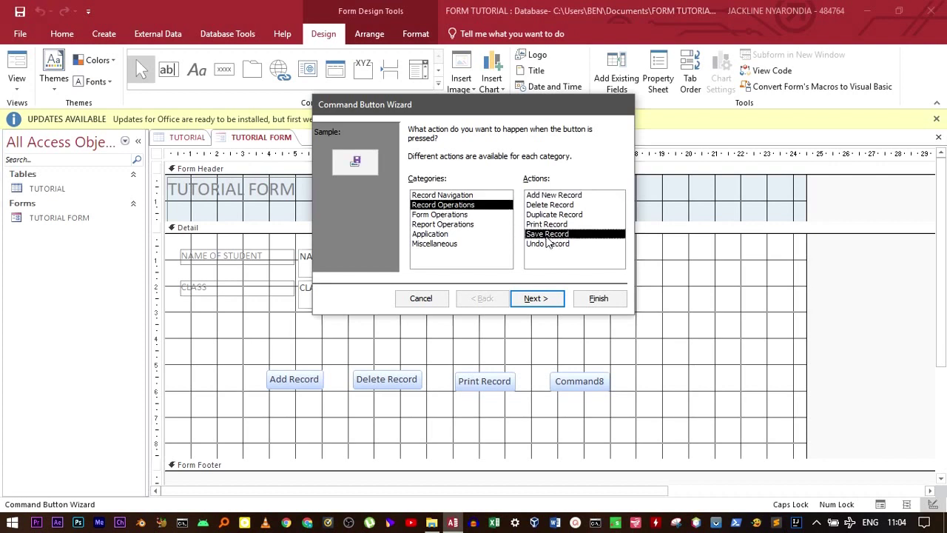
pyautogui.click(530, 305)
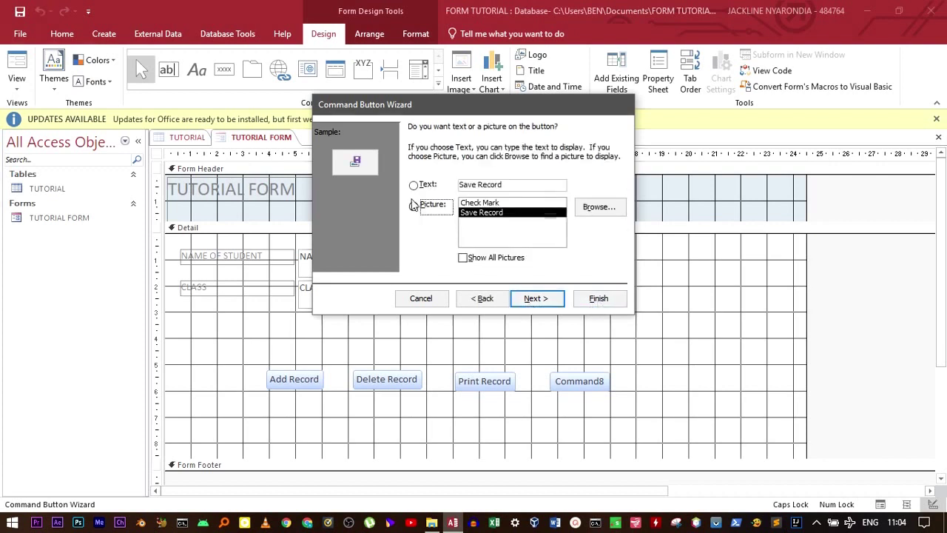
pyautogui.press('Up')
pyautogui.click(534, 298)
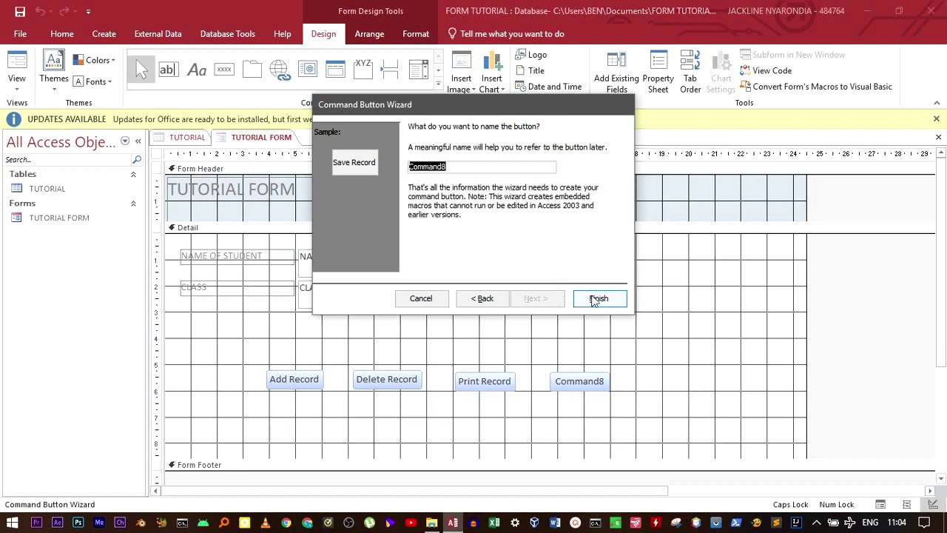
pyautogui.click(599, 298)
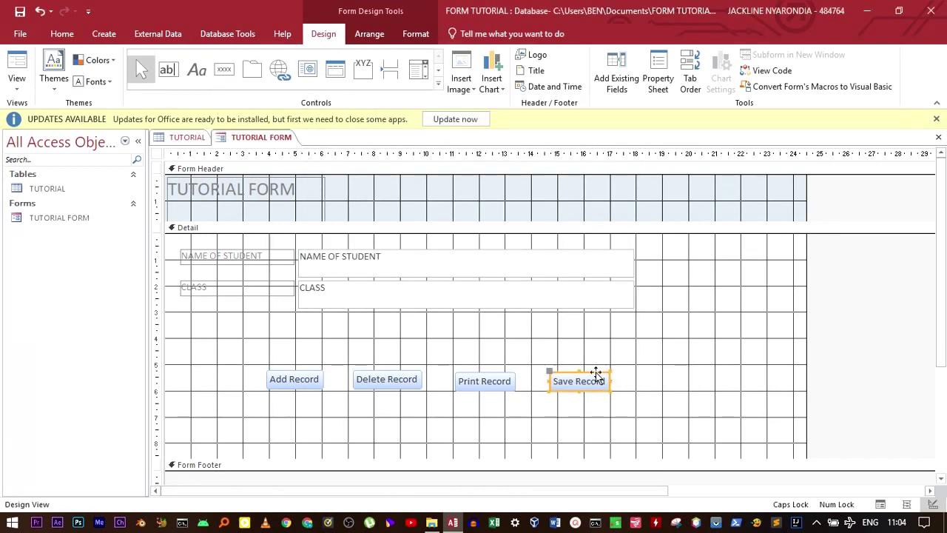
pyautogui.click(292, 376)
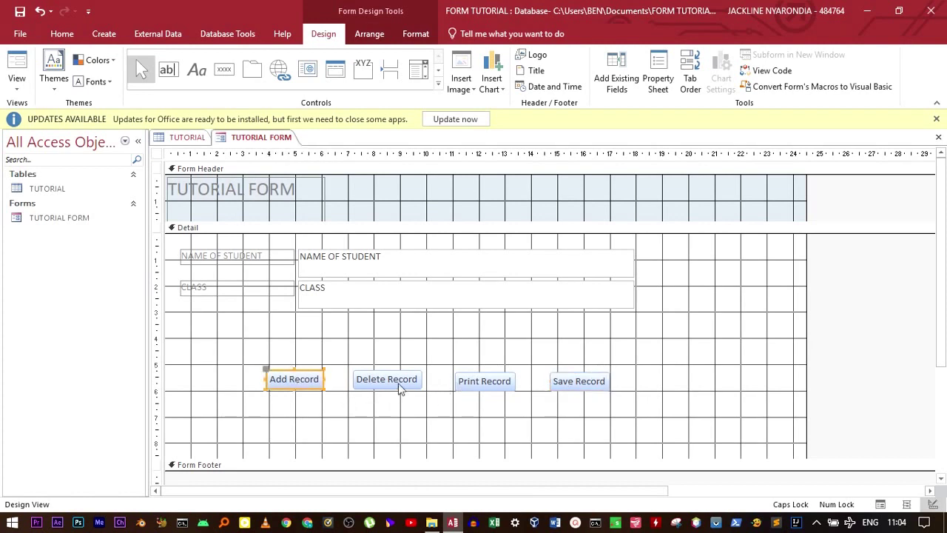
# Centre the TUTORIAL FORM title in the header and make it bold and black
pyautogui.click(249, 191)
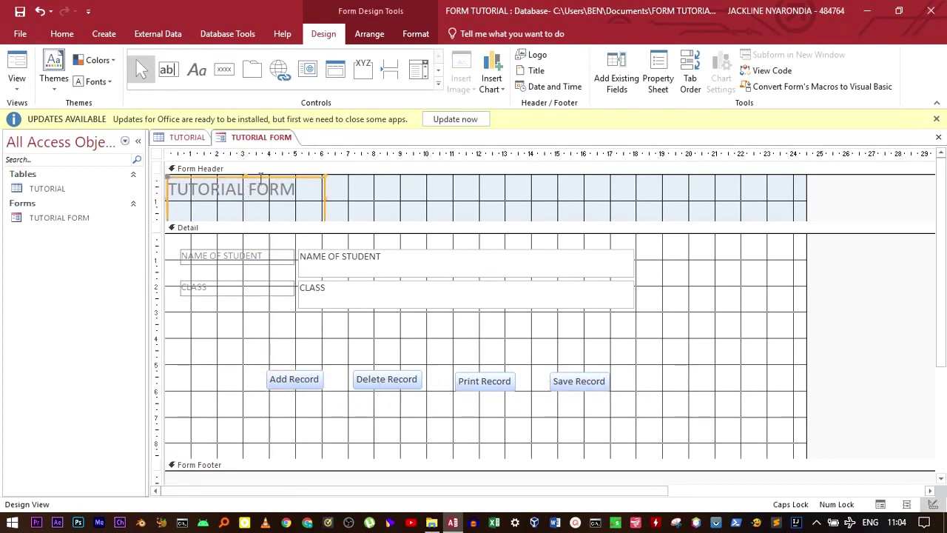
pyautogui.moveTo(261, 176); pyautogui.dragTo(491, 180)
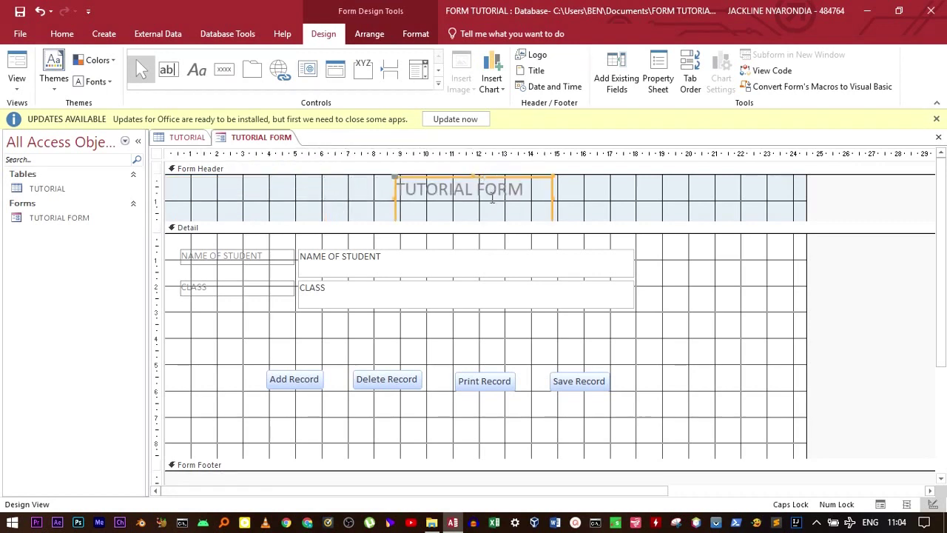
pyautogui.click(416, 34)
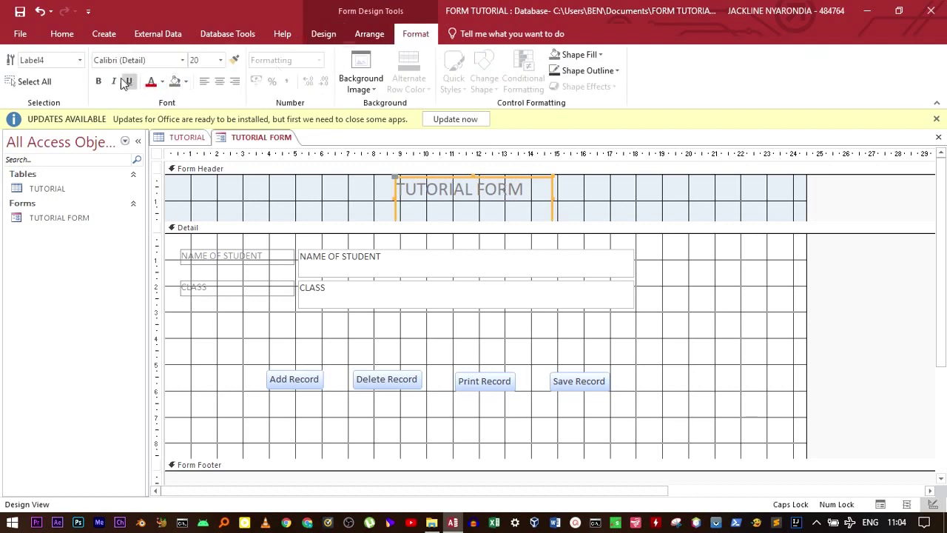
pyautogui.click(98, 81)
pyautogui.click(162, 82)
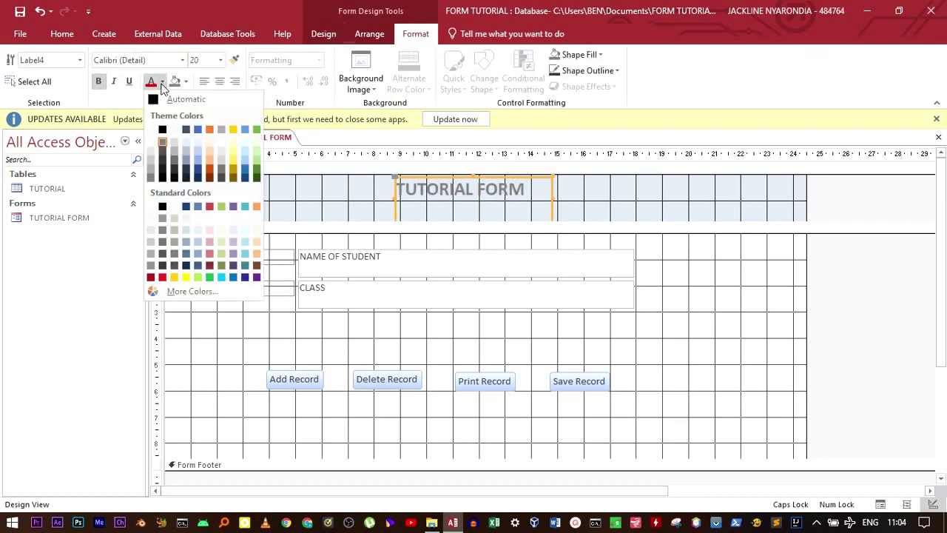
pyautogui.click(163, 131)
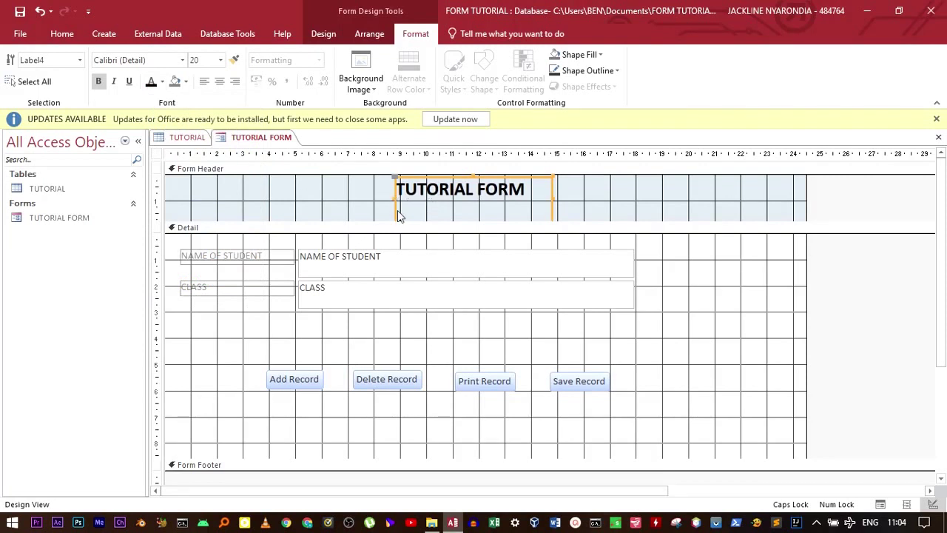
# Turn the NAME OF STUDENT and CLASS label text black
pyautogui.click(220, 257)
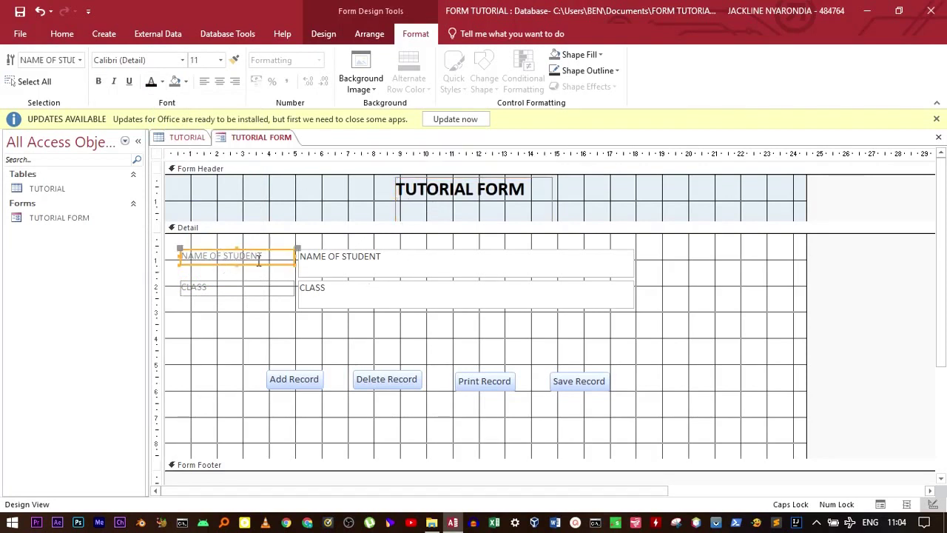
pyautogui.click(151, 82)
pyautogui.click(221, 293)
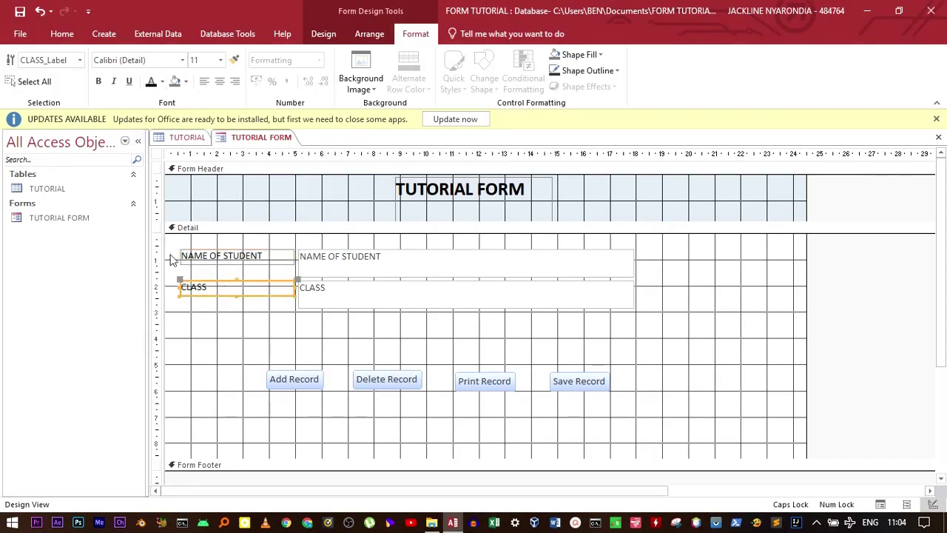
# Switch the finished form into Form View for data entry
pyautogui.click(306, 387)
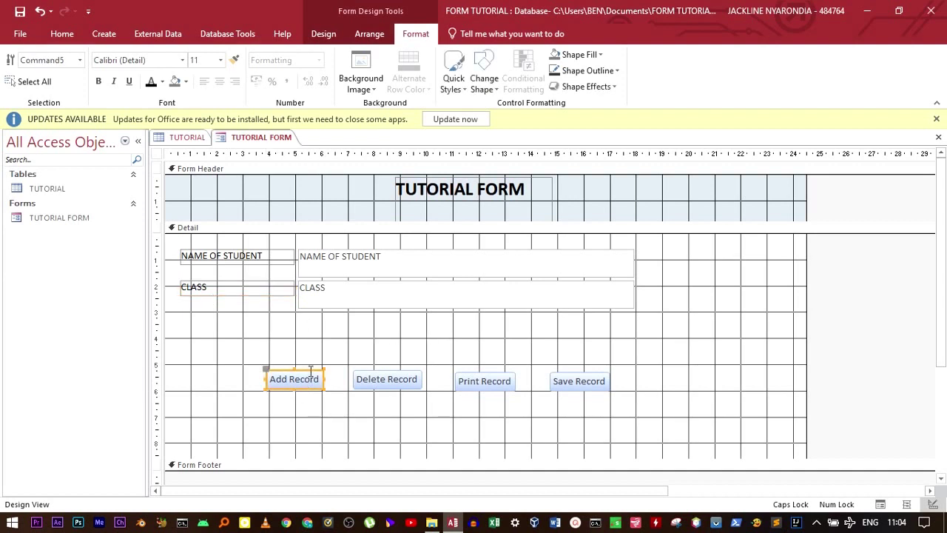
pyautogui.click(310, 370)
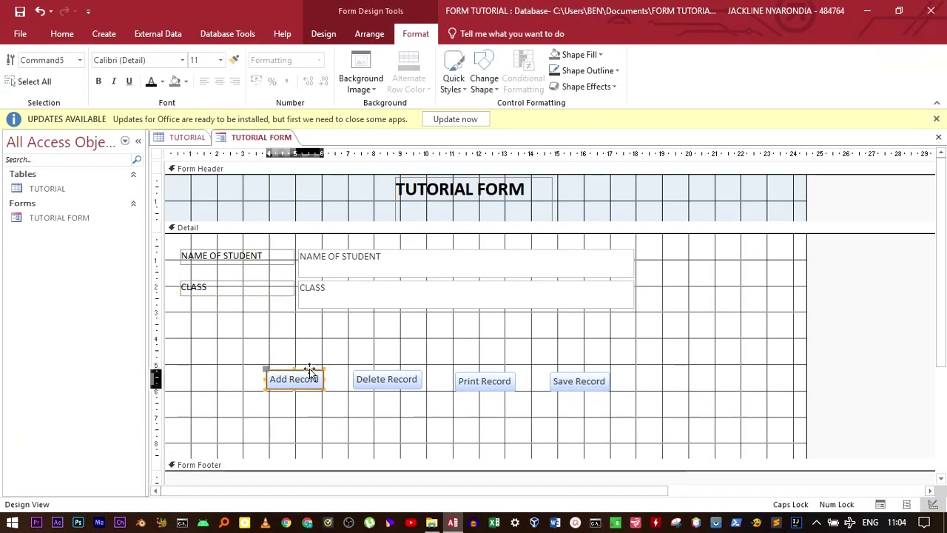
pyautogui.click(405, 388)
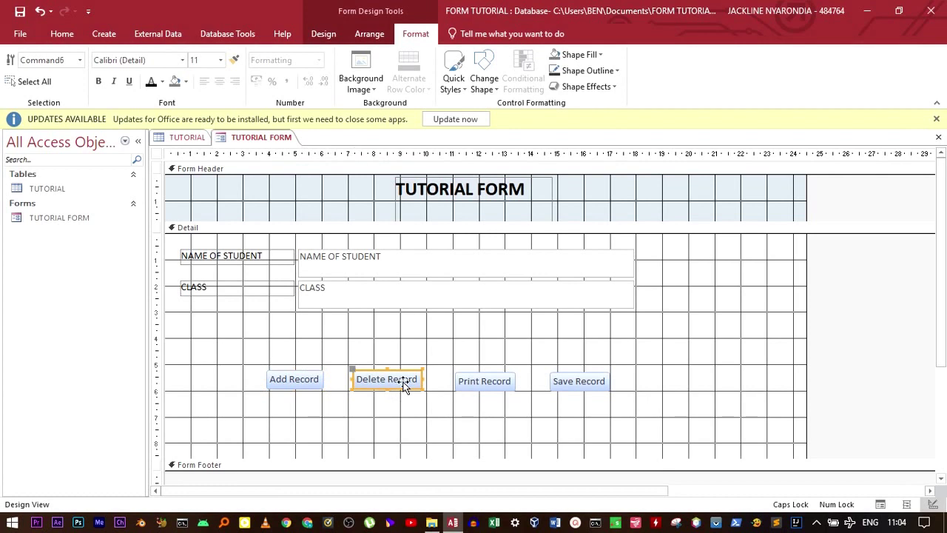
pyautogui.click(59, 33)
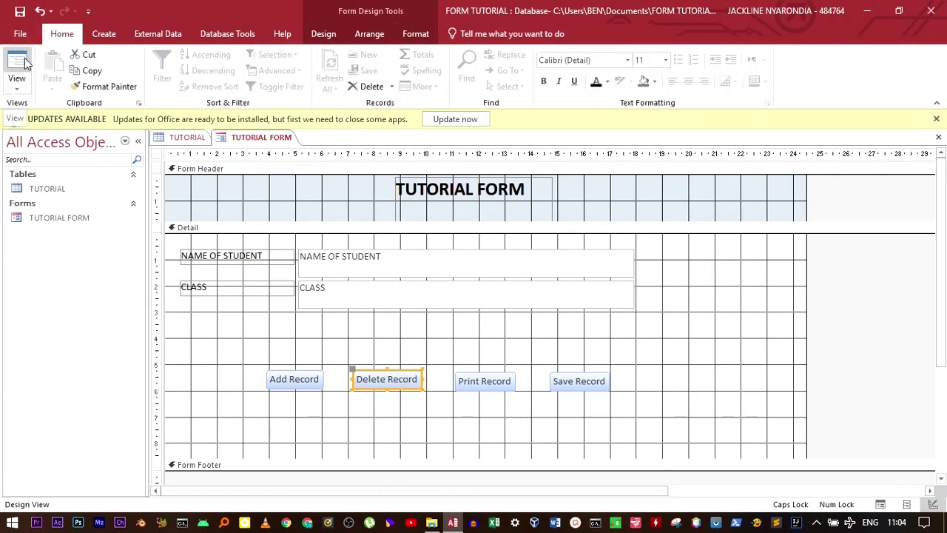
pyautogui.click(24, 63)
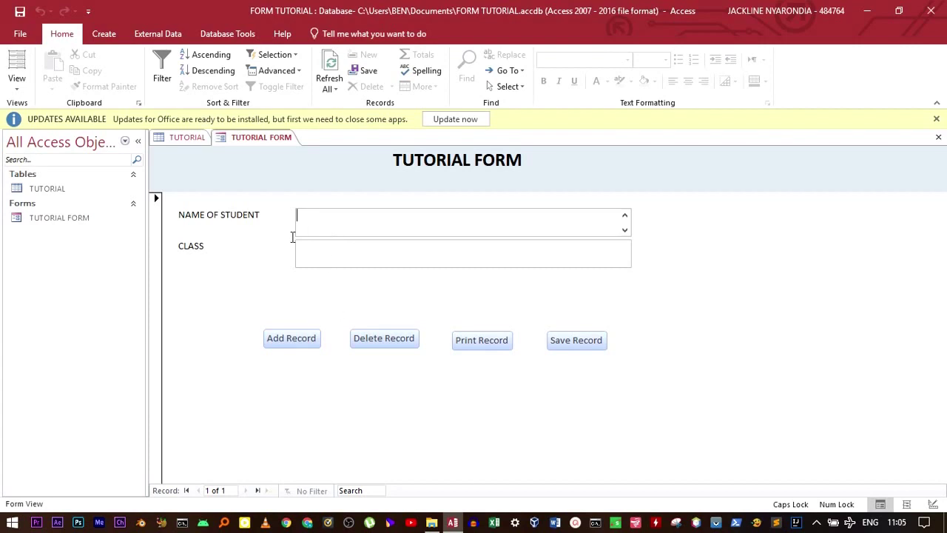
# Enter the first student's name with class 5 and add the record
pyautogui.click(283, 341)
pyautogui.click(319, 228)
pyautogui.write('CALB')
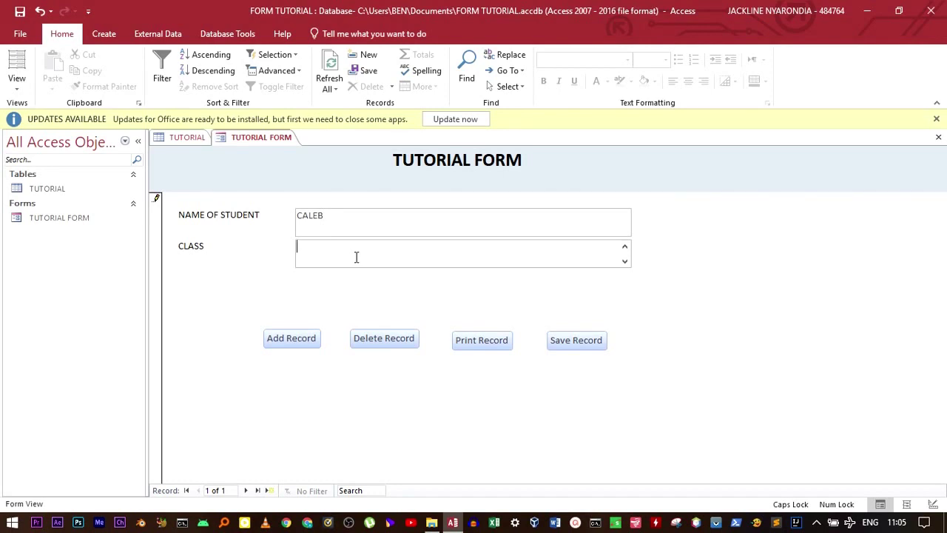
pyautogui.write('5')
pyautogui.click(296, 342)
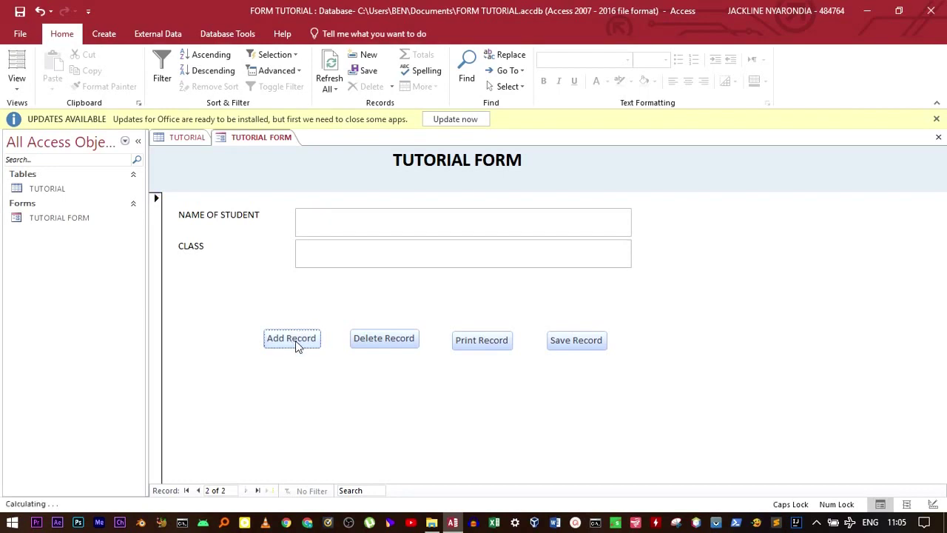
# Add two more students through the form, in classes 7 and 6
pyautogui.click(318, 229)
pyautogui.write('BRIAN')
pyautogui.click(352, 259)
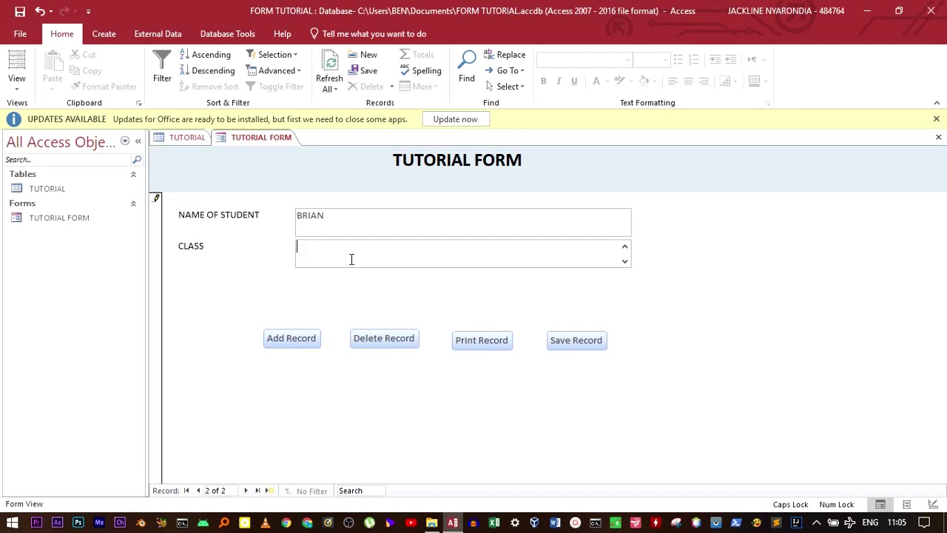
pyautogui.write('7')
pyautogui.click(292, 345)
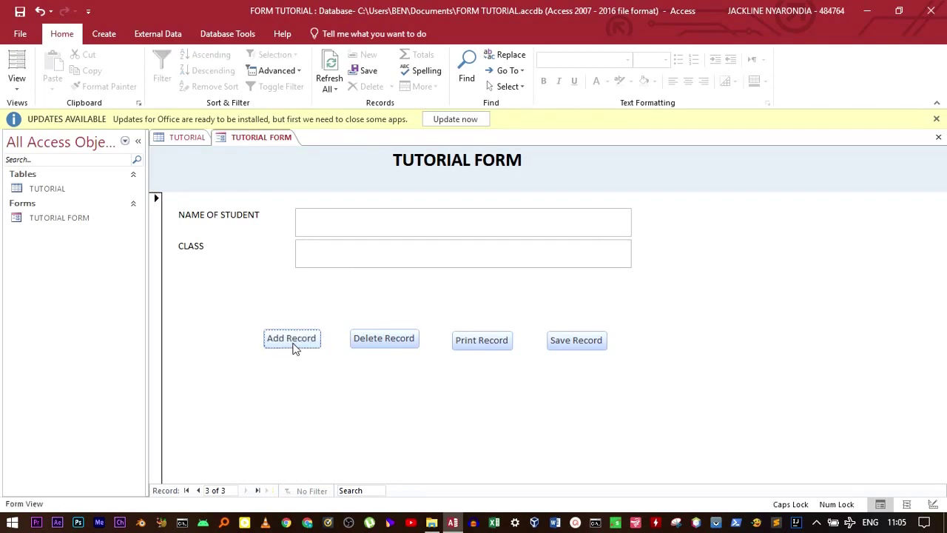
pyautogui.click(340, 223)
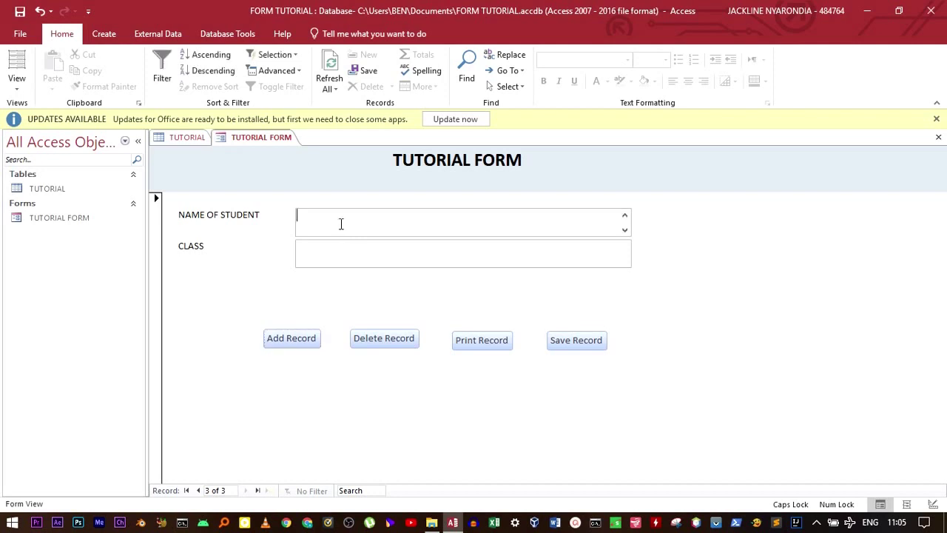
pyautogui.write('ALVIN')
pyautogui.write('6')
pyautogui.click(275, 343)
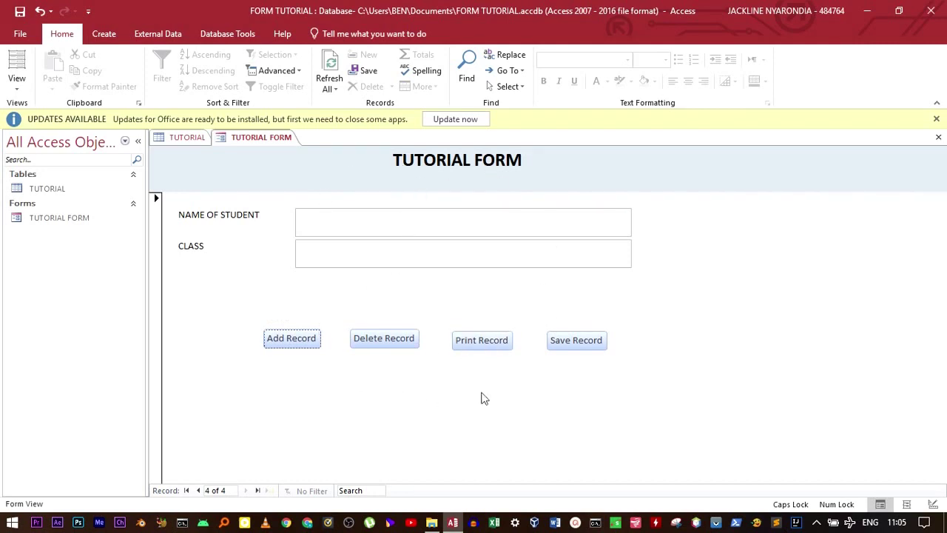
# Close the TUTORIAL table, saving its layout, and reopen it to check the three new records
pyautogui.click(178, 143)
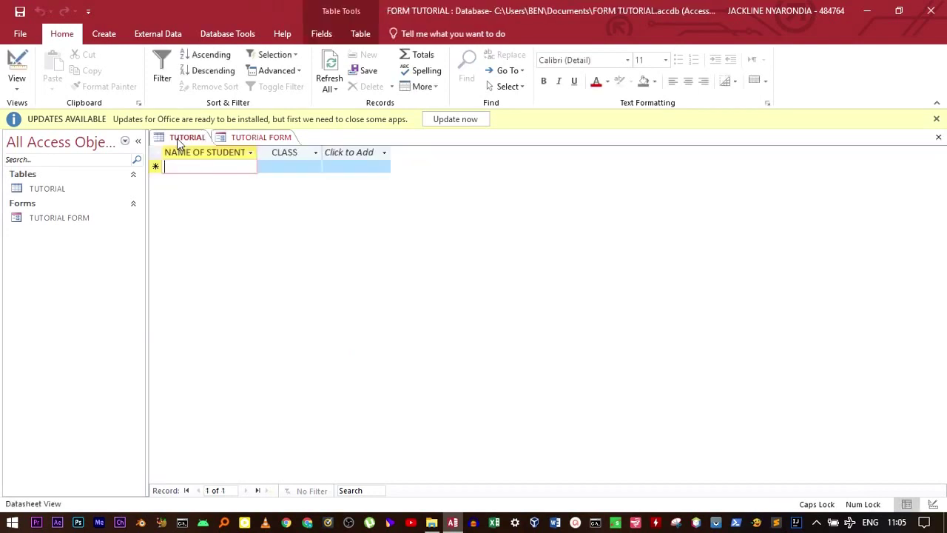
pyautogui.rightClick(186, 140)
pyautogui.press('Escape')
pyautogui.hotkey('ctrl', 'F4')
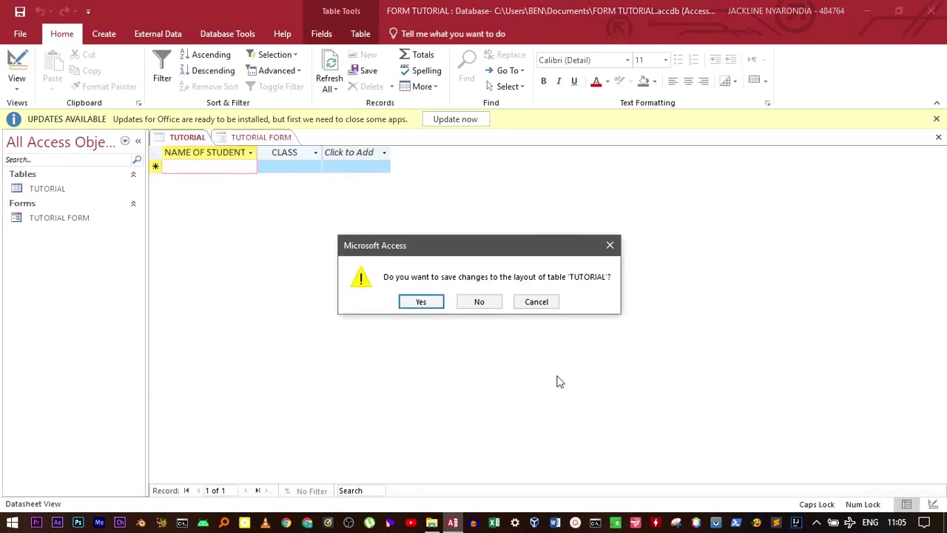
pyautogui.click(407, 301)
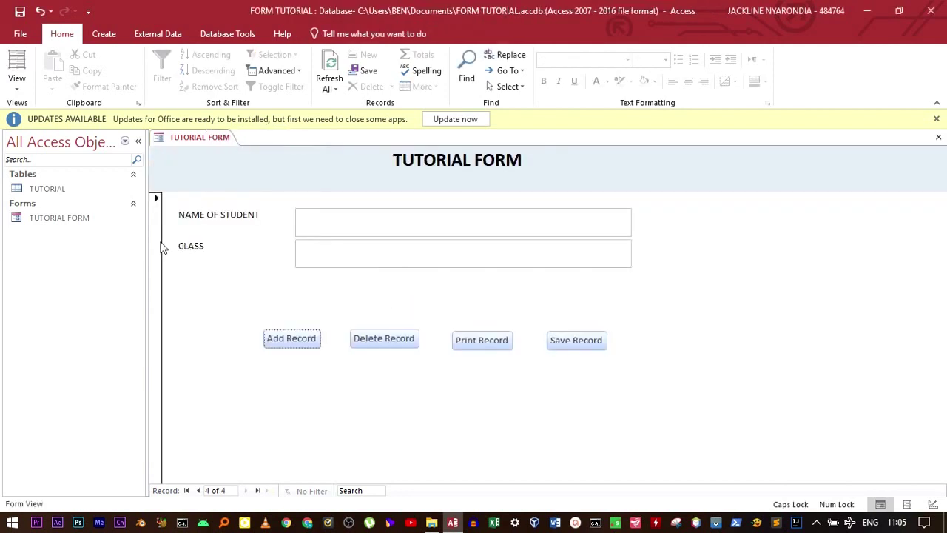
pyautogui.click(50, 191)
pyautogui.doubleClick(51, 191)
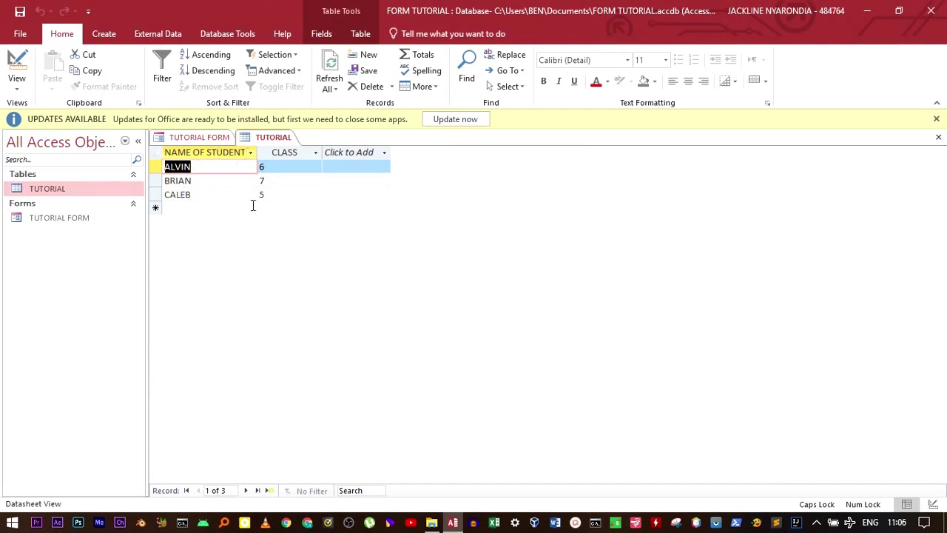
# Enter a fourth student's name with class 7 in the form and add the record
pyautogui.click(206, 142)
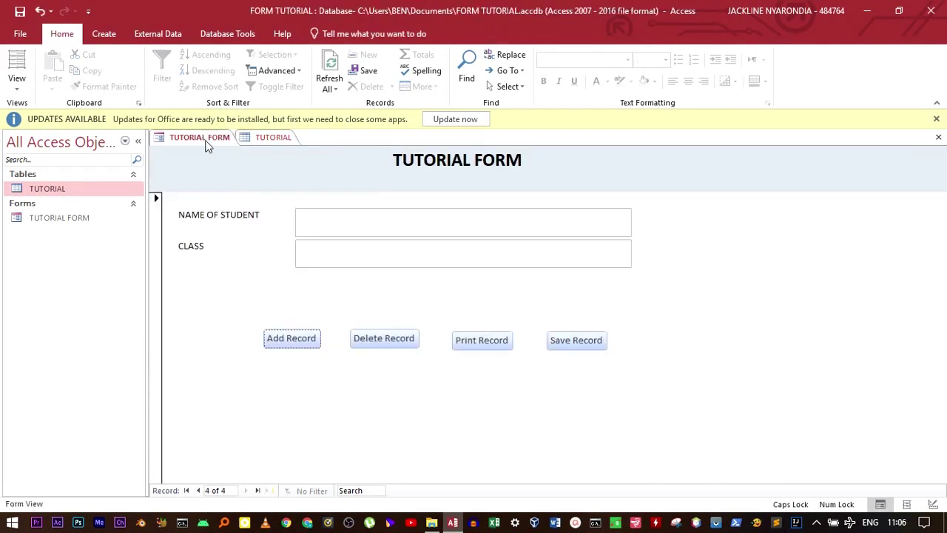
pyautogui.click(318, 219)
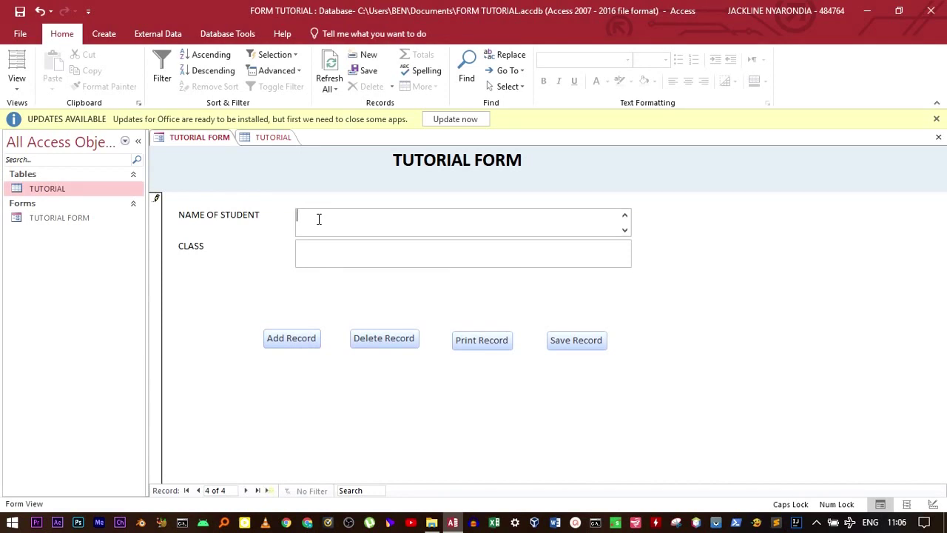
pyautogui.write('JACKLINE')
pyautogui.click(327, 254)
pyautogui.write('7')
pyautogui.click(297, 340)
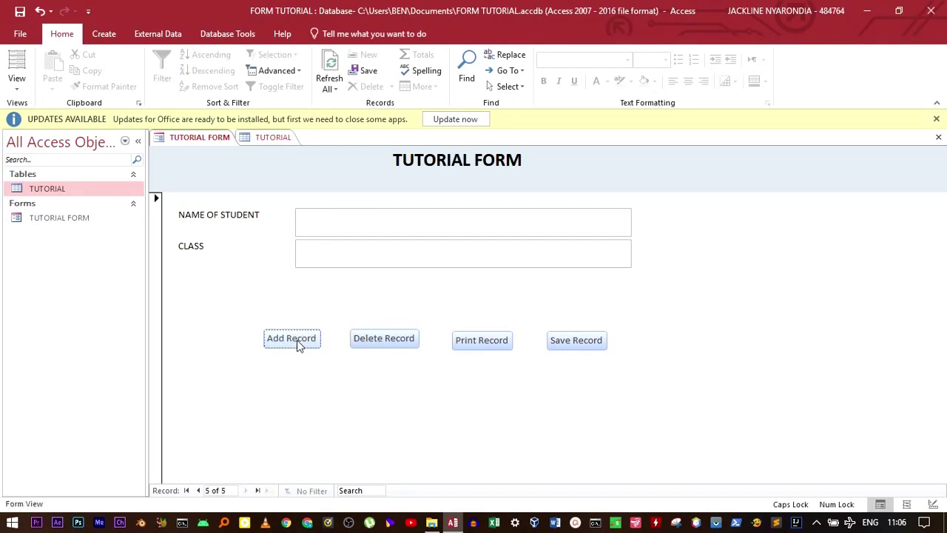
pyautogui.click(264, 138)
pyautogui.rightClick(247, 143)
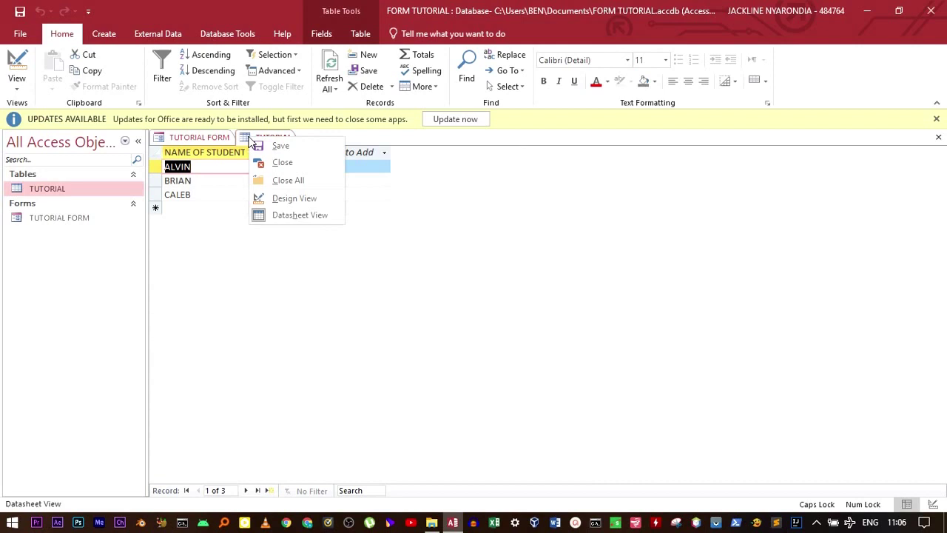
pyautogui.click(292, 164)
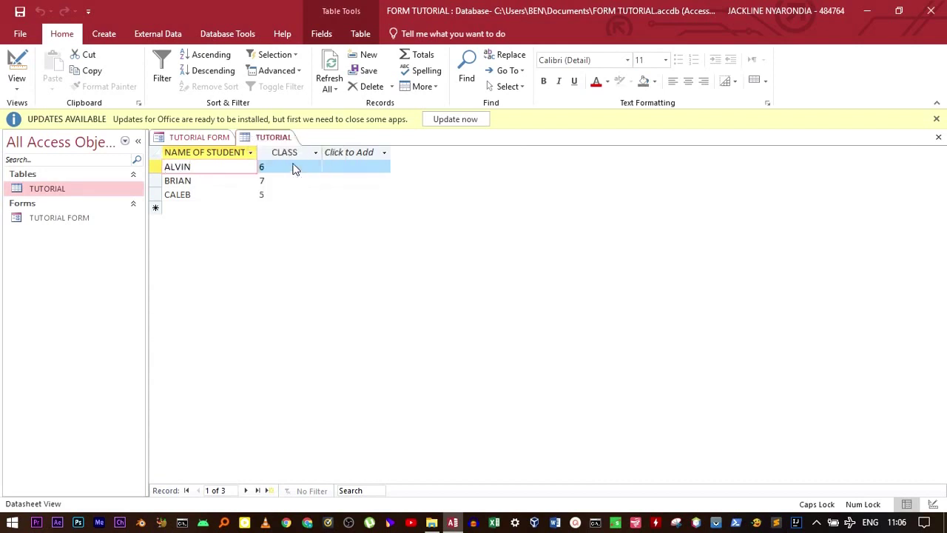
pyautogui.doubleClick(55, 187)
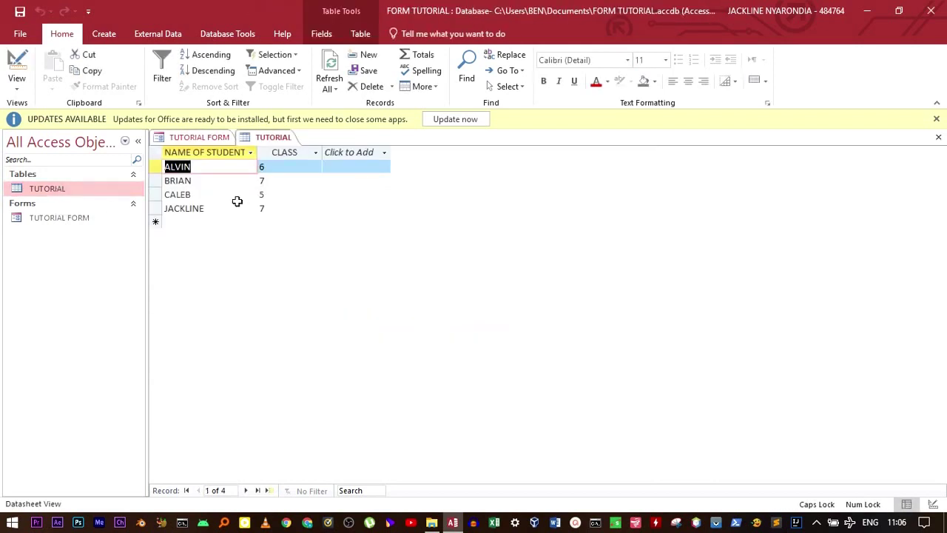
pyautogui.click(155, 209)
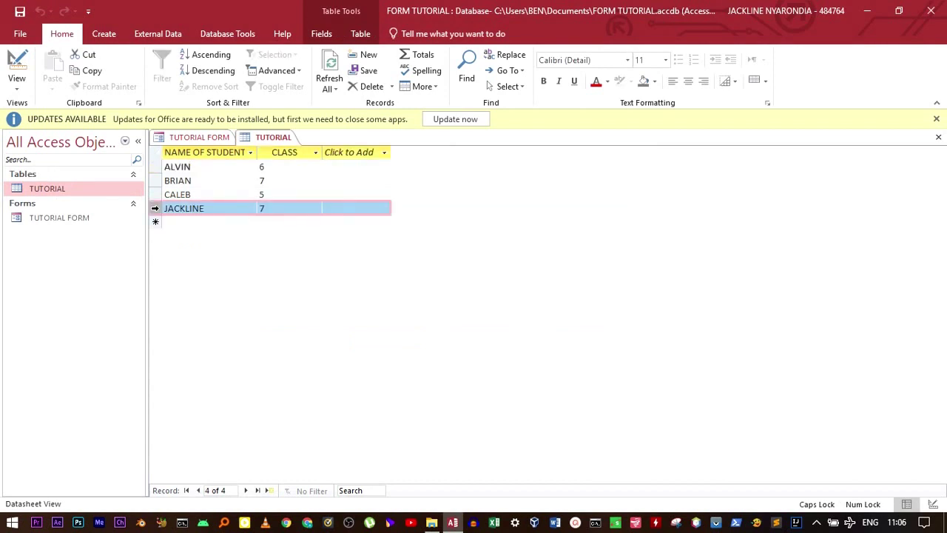
pyautogui.click(211, 207)
pyautogui.click(277, 211)
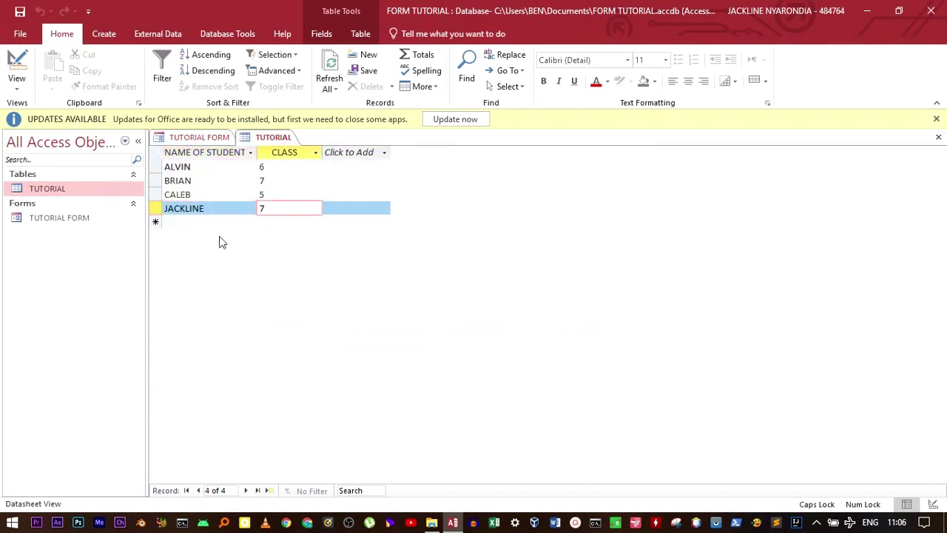
pyautogui.click(200, 137)
pyautogui.click(267, 140)
pyautogui.click(203, 138)
pyautogui.click(266, 139)
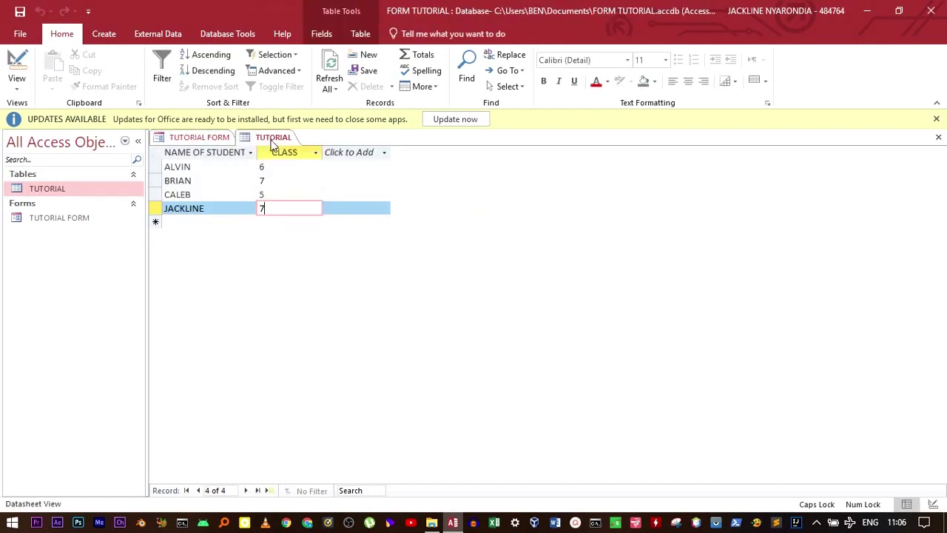
pyautogui.click(208, 141)
pyautogui.click(266, 139)
pyautogui.click(210, 140)
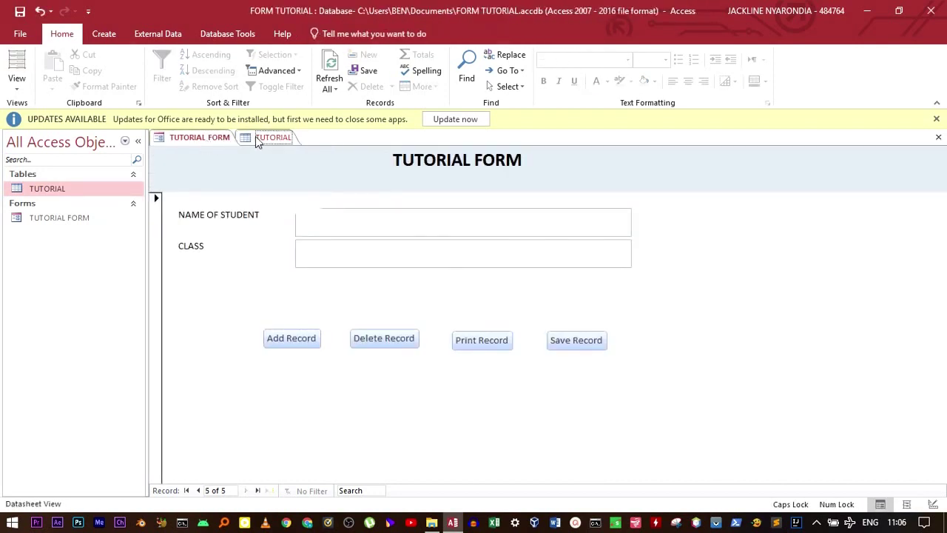
pyautogui.click(256, 137)
pyautogui.click(212, 144)
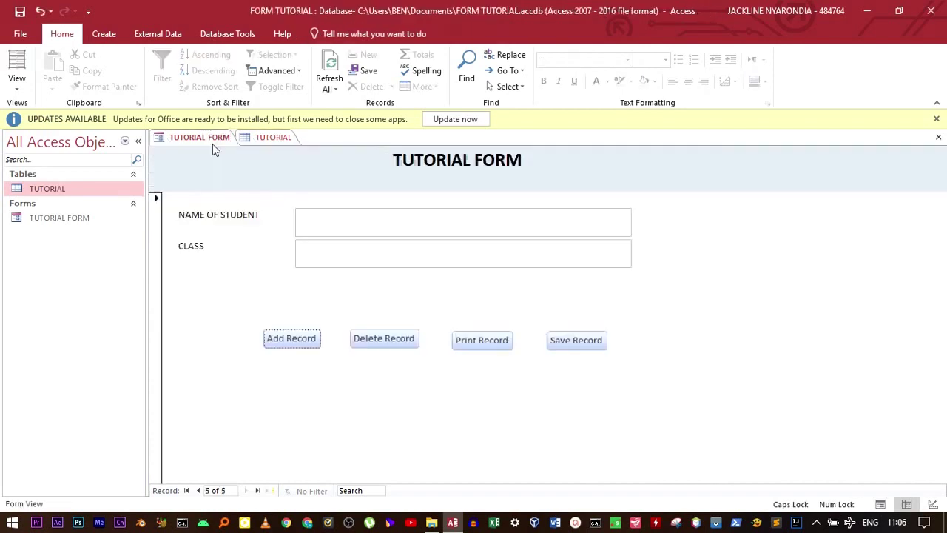
pyautogui.click(252, 138)
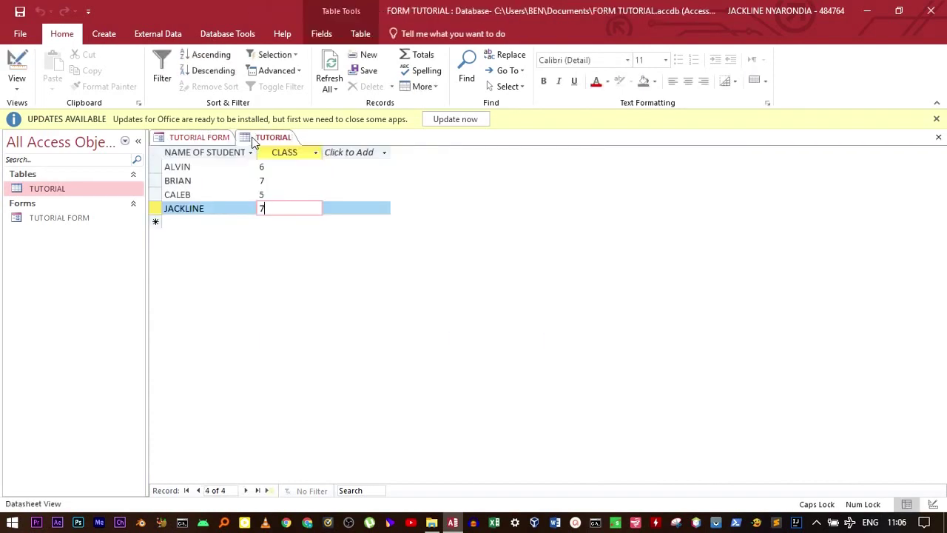
pyautogui.click(204, 141)
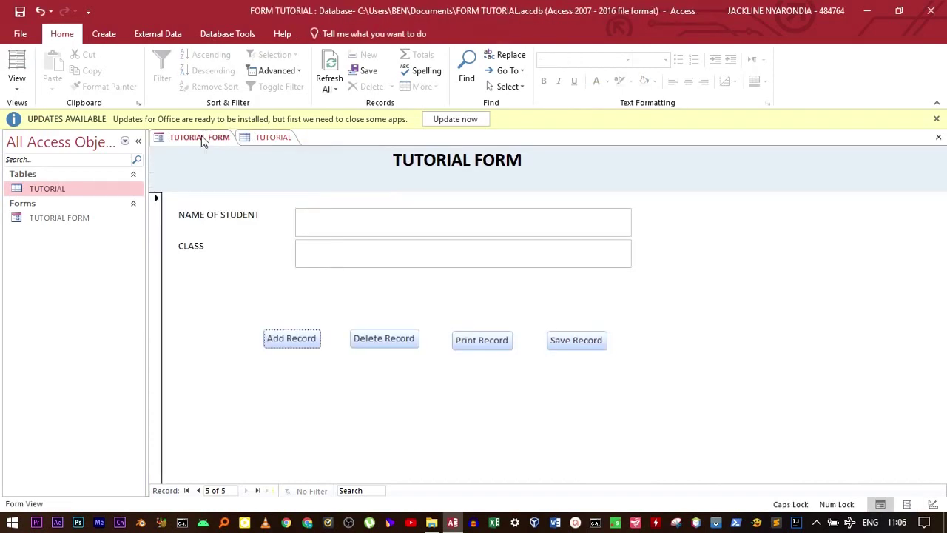
pyautogui.click(16, 87)
# Open TUTORIAL FORM in Design View and widen it slightly to about 25 cm
pyautogui.click(52, 173)
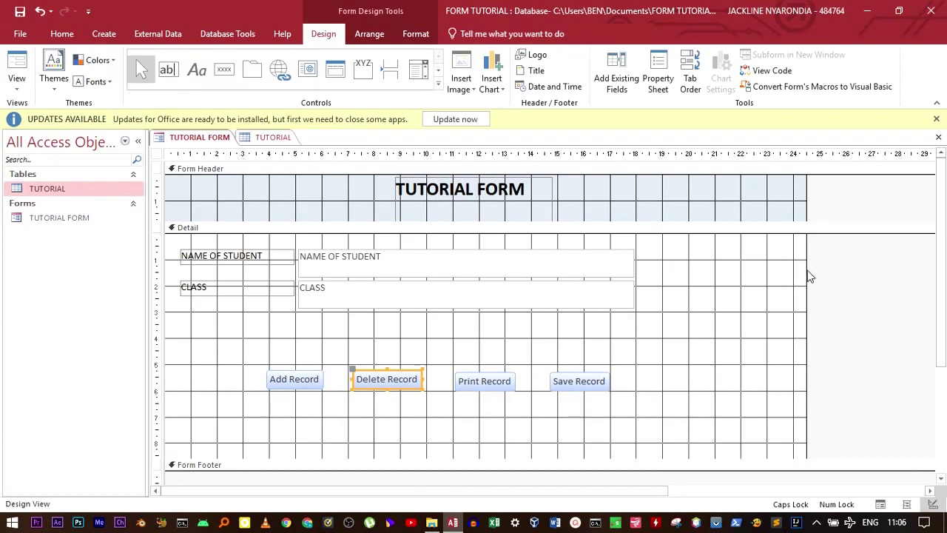
pyautogui.moveTo(808, 269); pyautogui.dragTo(825, 271)
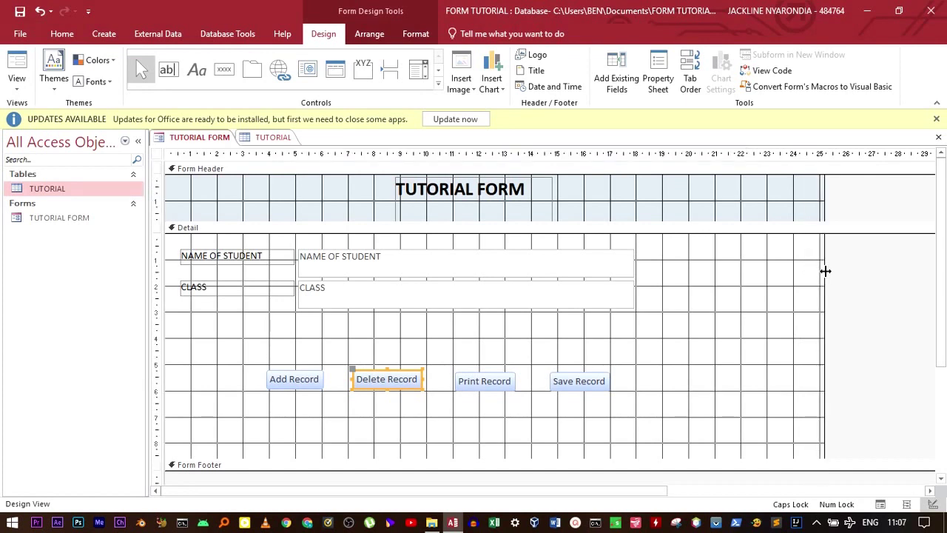
# Browse for a form background image in the Pictures > my spotlight folder
pyautogui.click(416, 41)
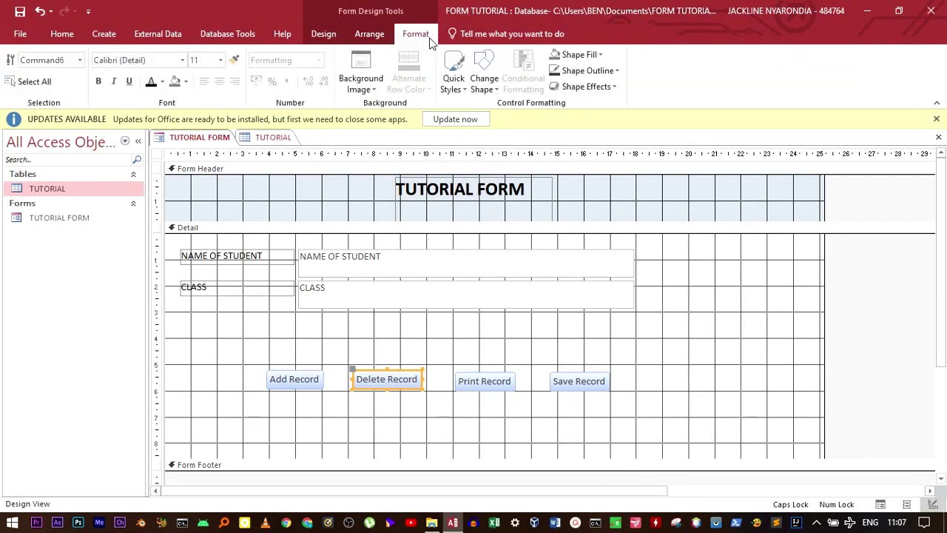
pyautogui.click(363, 92)
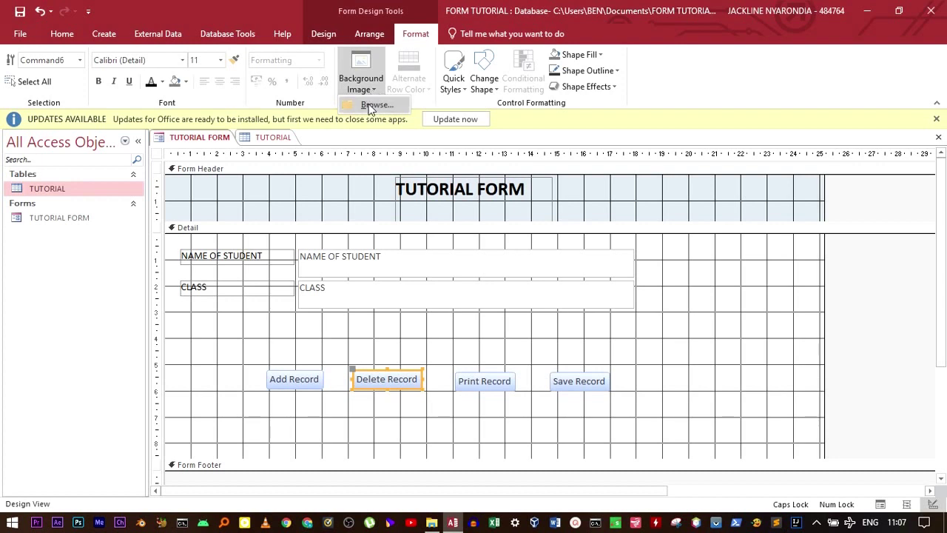
pyautogui.click(369, 107)
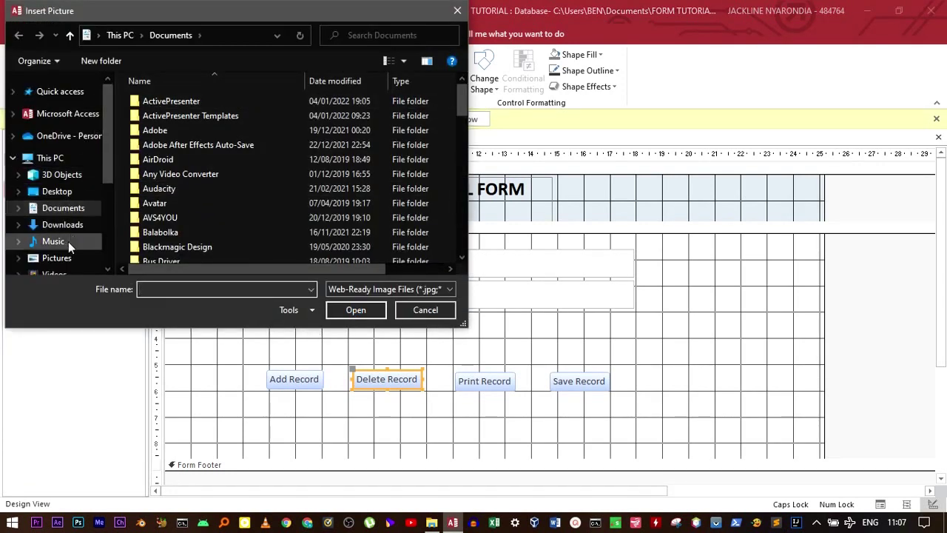
pyautogui.click(61, 259)
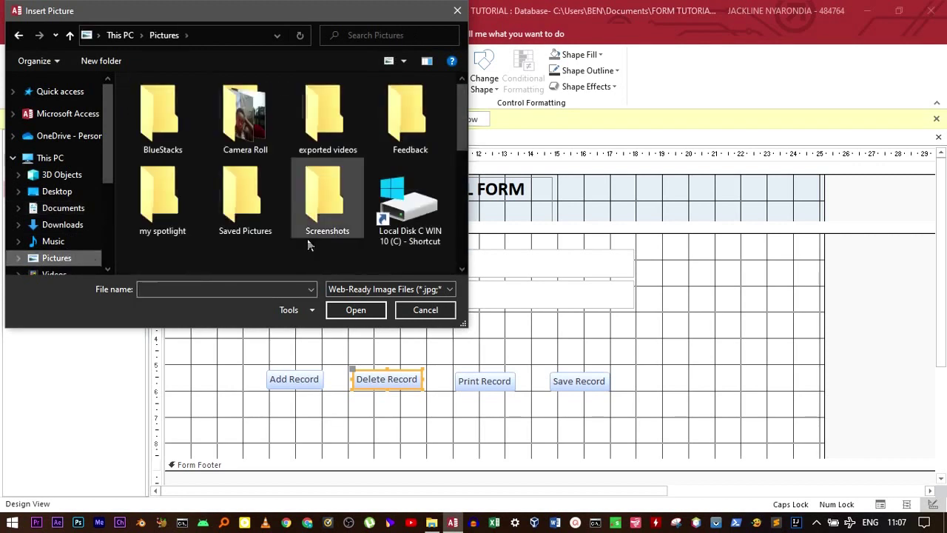
pyautogui.scroll(-2, 308, 238)
pyautogui.scroll(-3, 241, 220)
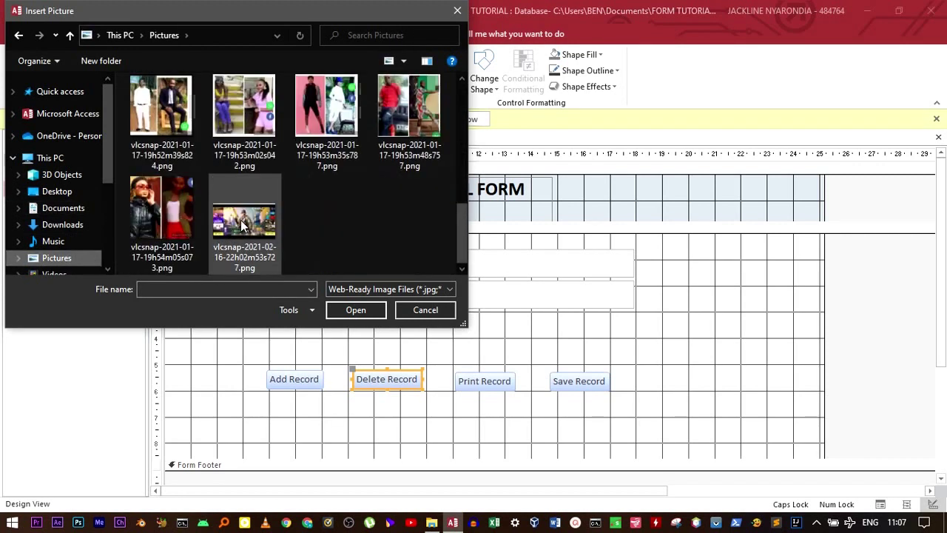
pyautogui.scroll(5, 276, 225)
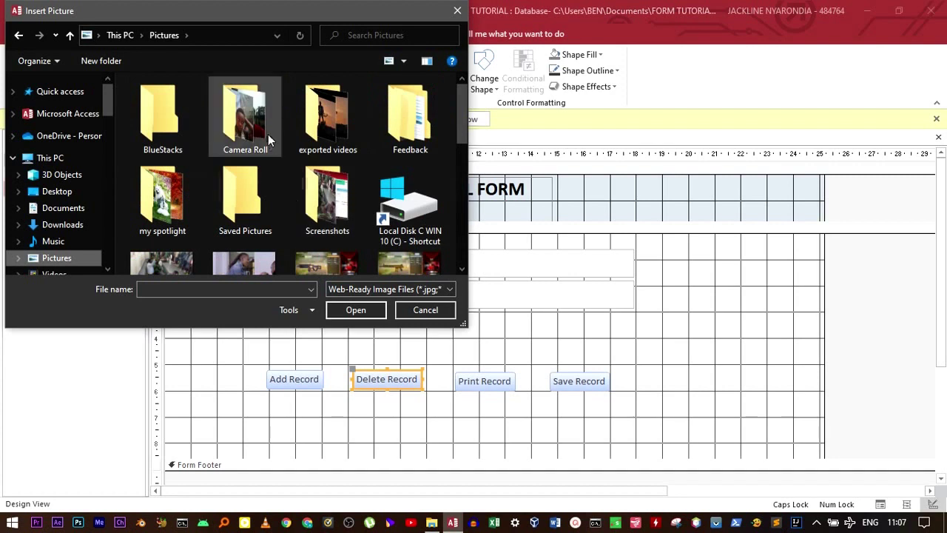
pyautogui.doubleClick(167, 224)
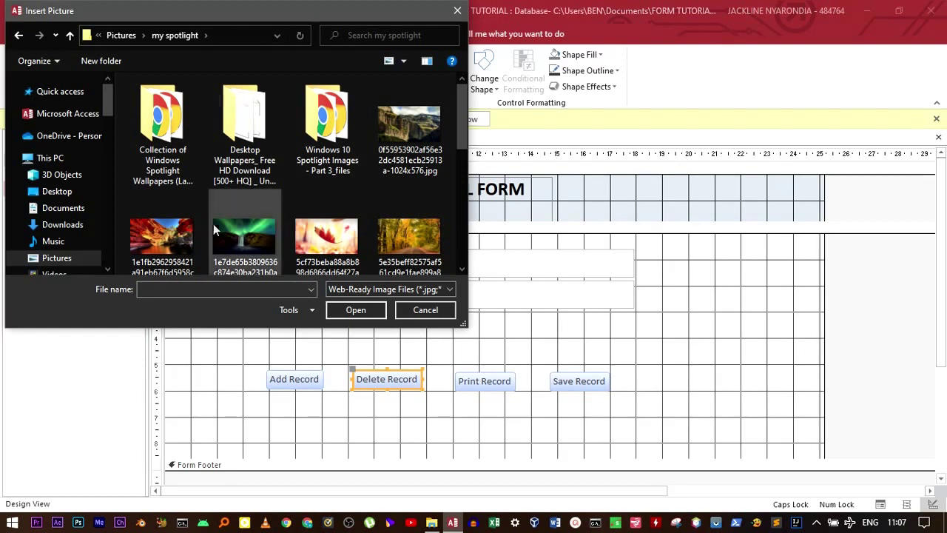
# Set the mountain lake image as the form background and widen the form to about 27 cm
pyautogui.click(181, 247)
pyautogui.scroll(-1, 218, 228)
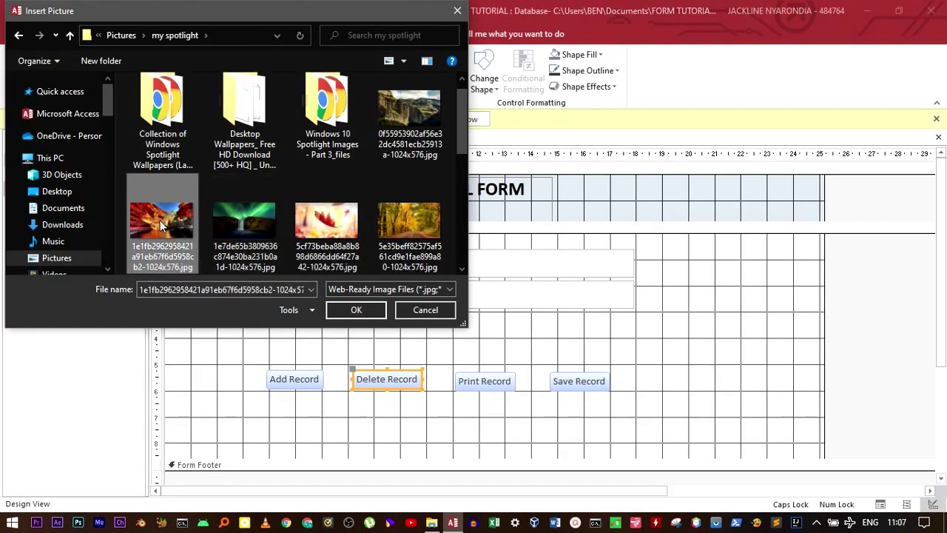
pyautogui.scroll(-3, 238, 196)
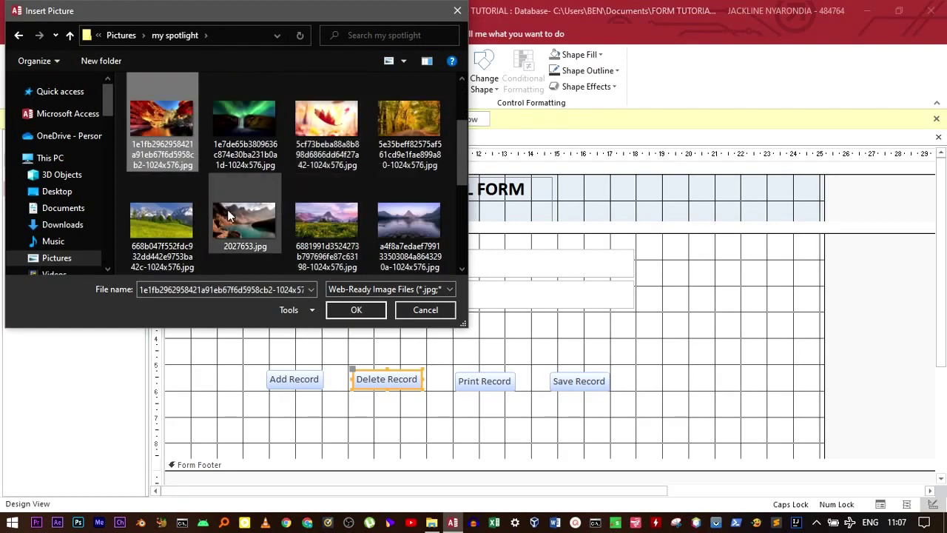
pyautogui.click(397, 234)
pyautogui.click(356, 310)
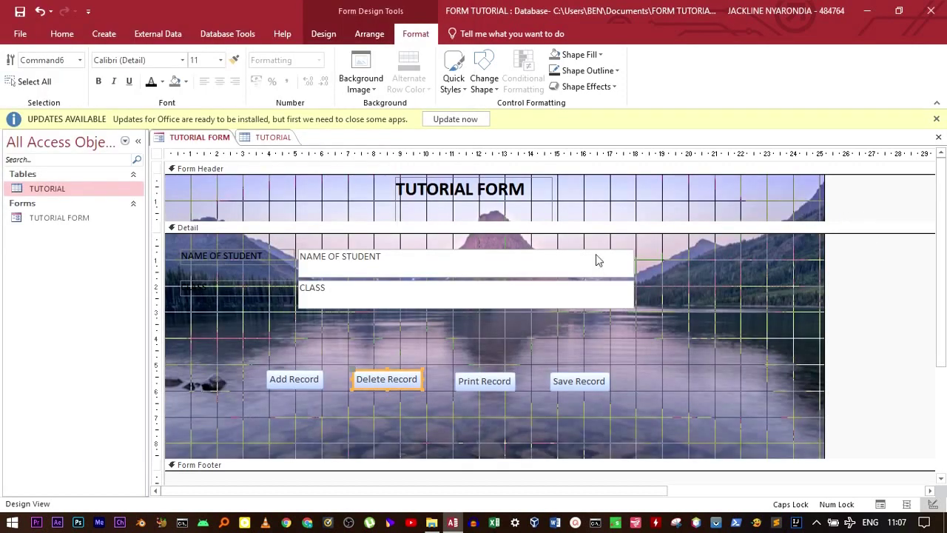
pyautogui.moveTo(824, 194); pyautogui.dragTo(872, 187)
pyautogui.click(52, 33)
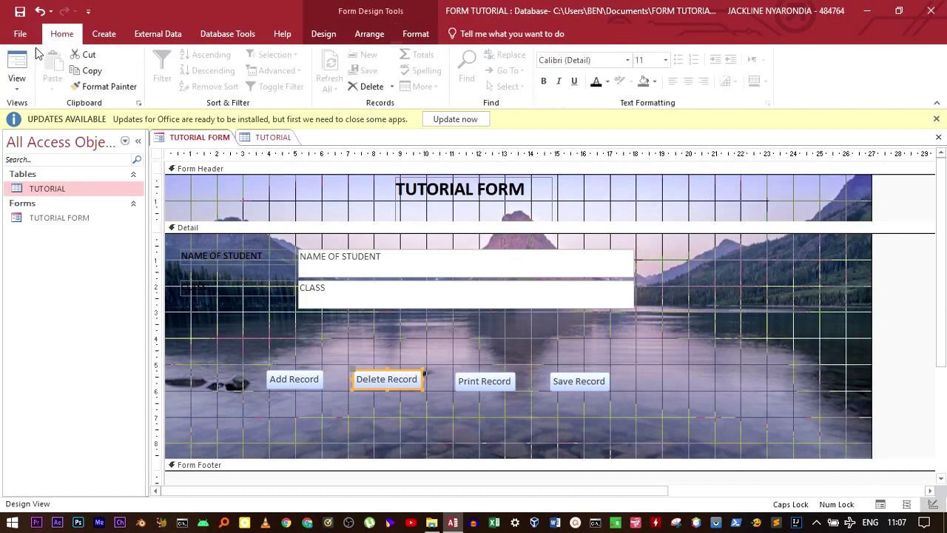
# Preview TUTORIAL FORM in Form View with the lake photo behind its fields and buttons
pyautogui.click(18, 65)
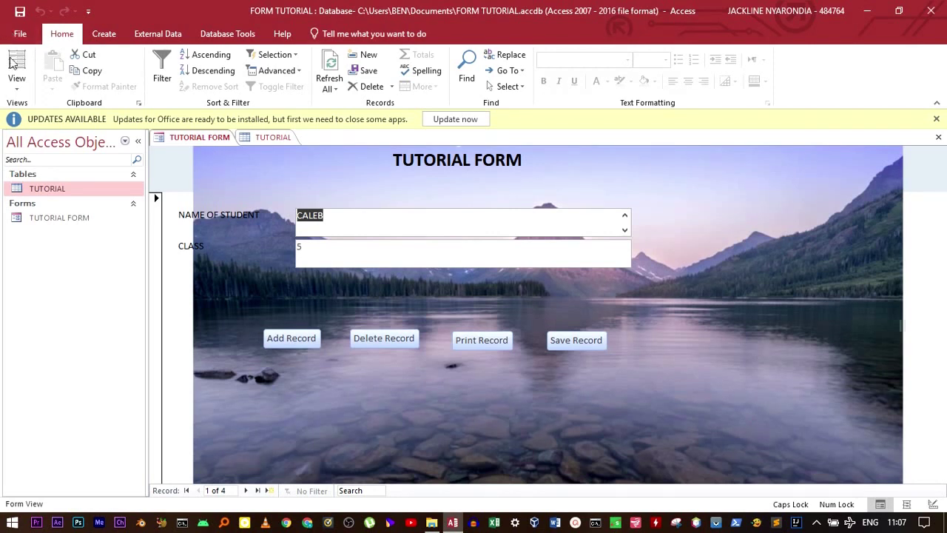
pyautogui.click(17, 92)
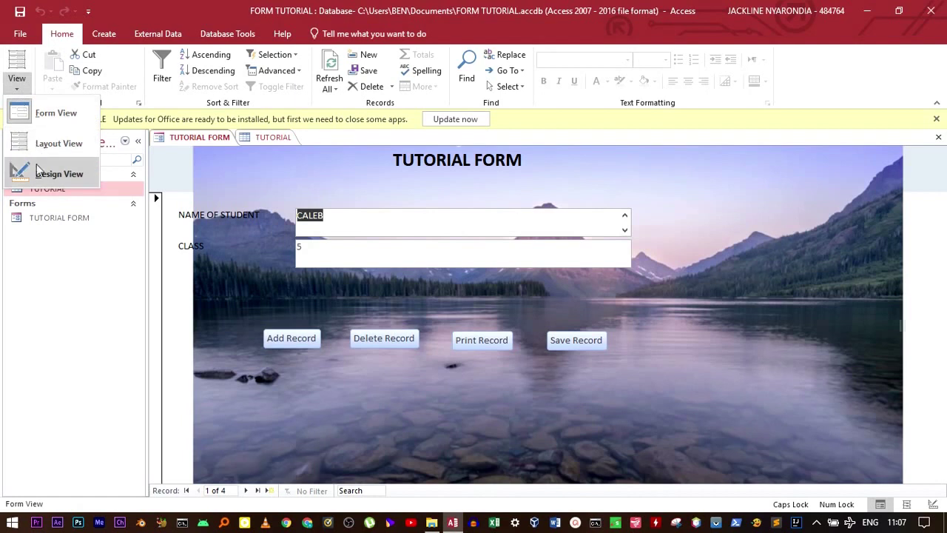